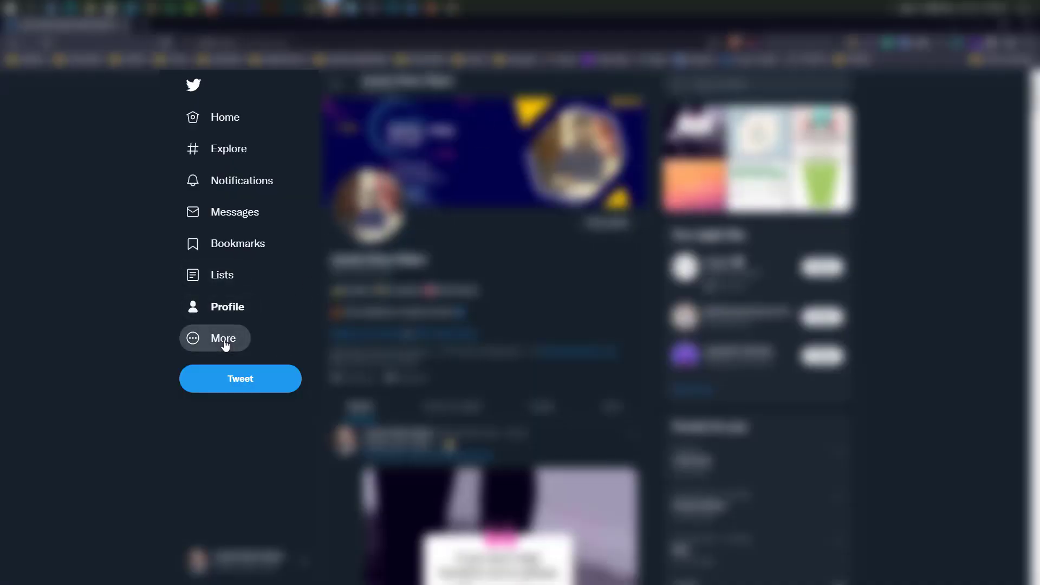
- Open Twitter Ads from the profile page and start a campaign with the App installs objective
left_click(224, 339)
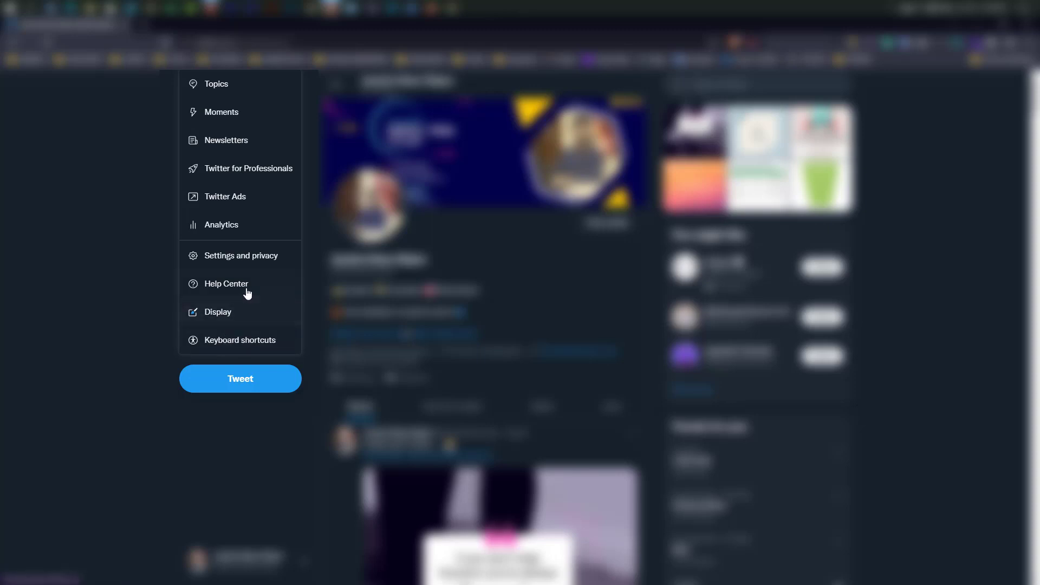
left_click(225, 208)
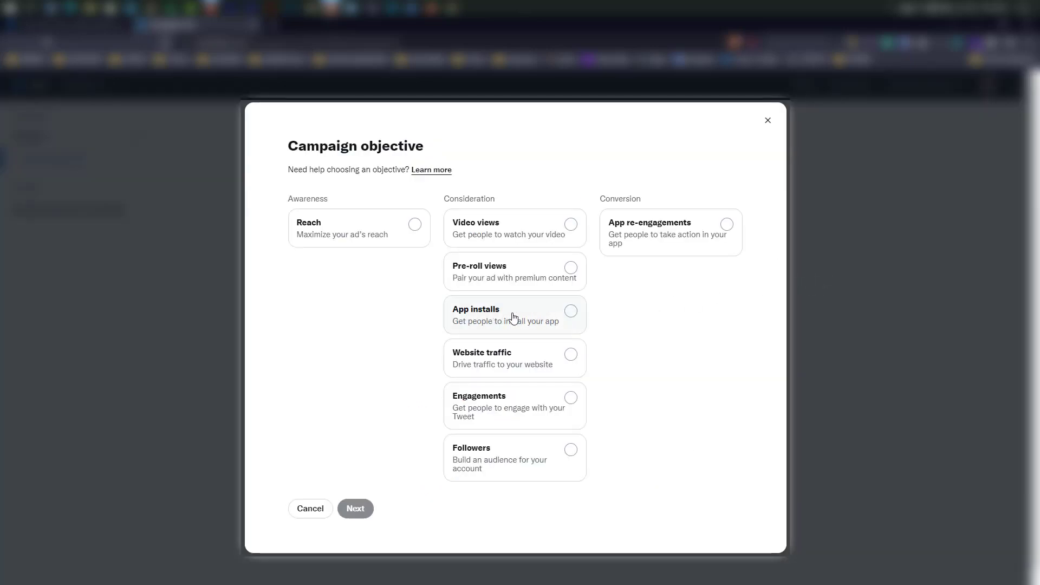
left_click(574, 319)
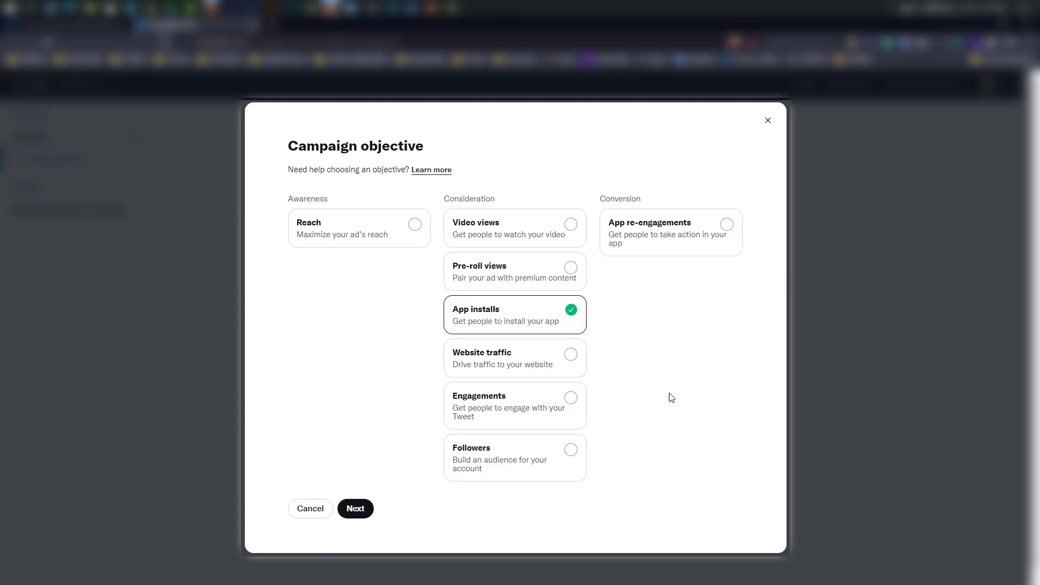
left_click(357, 512)
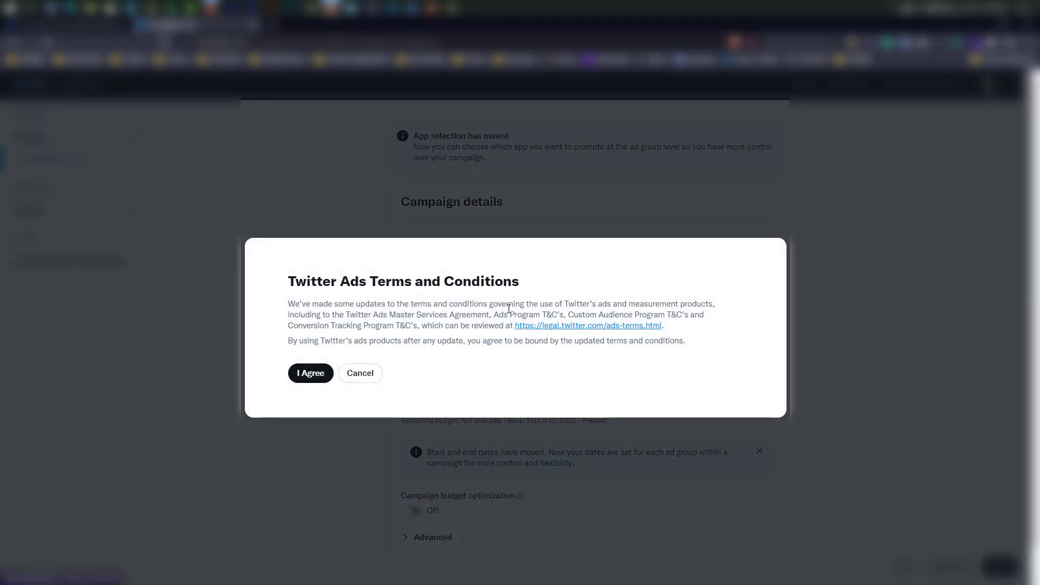
- Agree to the Twitter Ads terms and name the campaign "App Promotion"
left_click(309, 377)
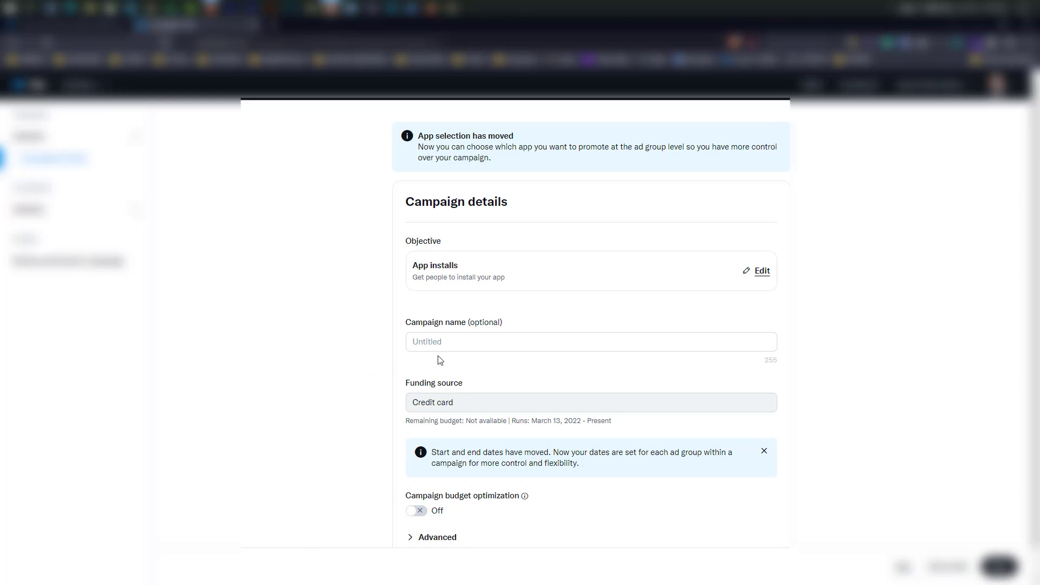
left_click(475, 340)
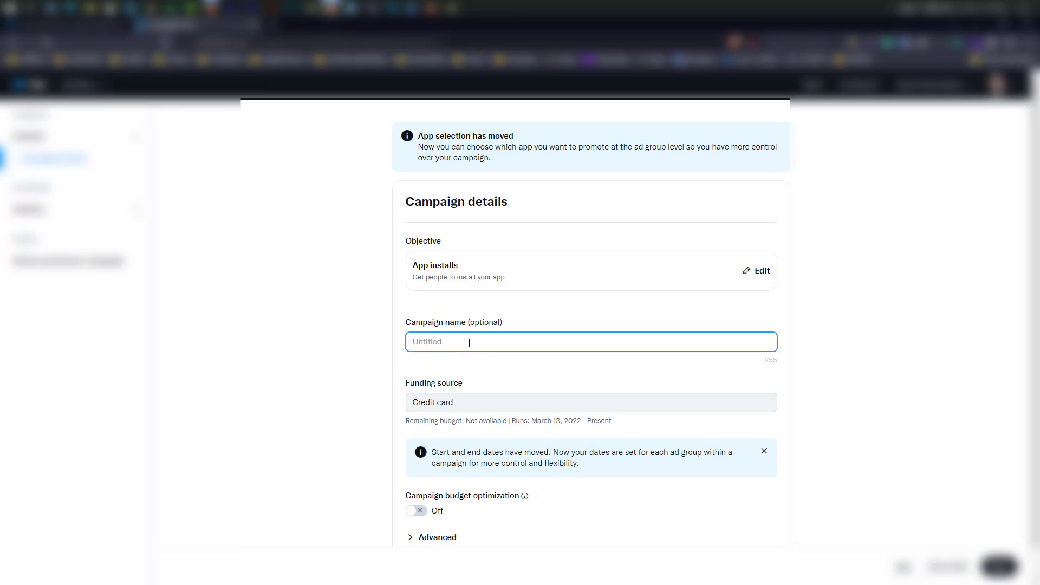
type("App Promotion")
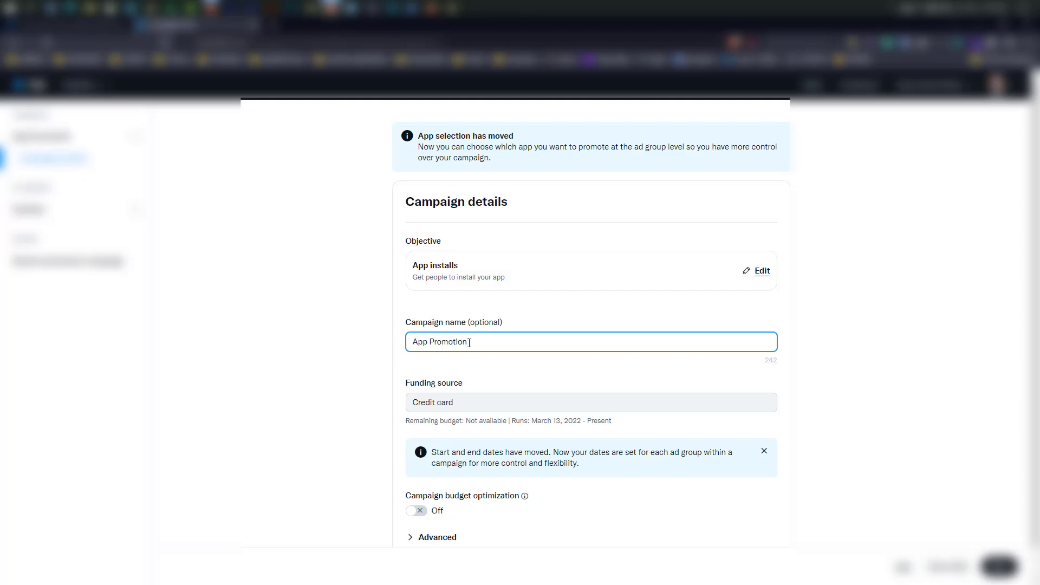
left_click(551, 387)
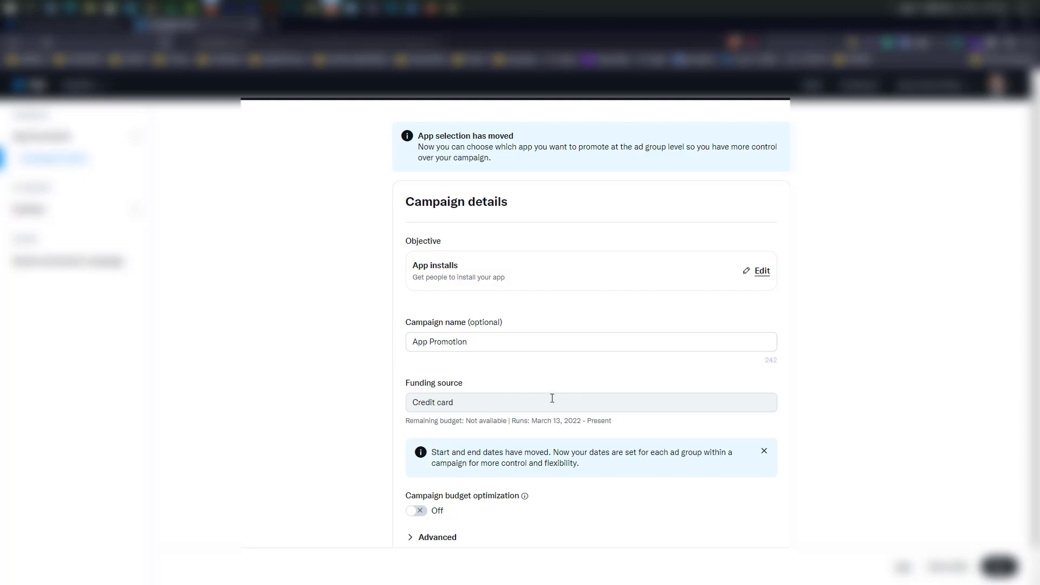
left_click(764, 451)
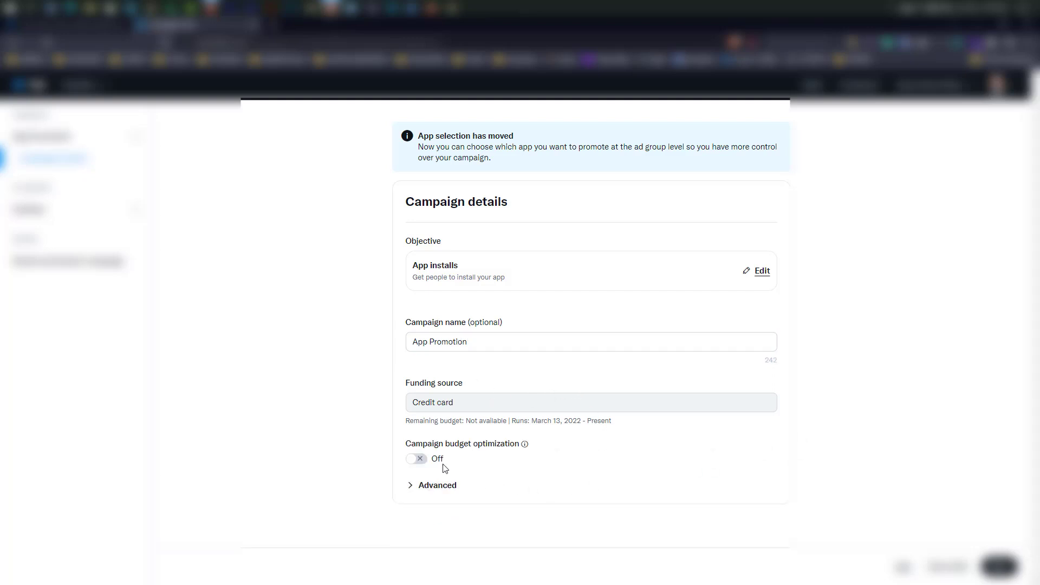
- Turn on campaign budget optimization and set the daily campaign budget to 10.00 USD
left_click(417, 459)
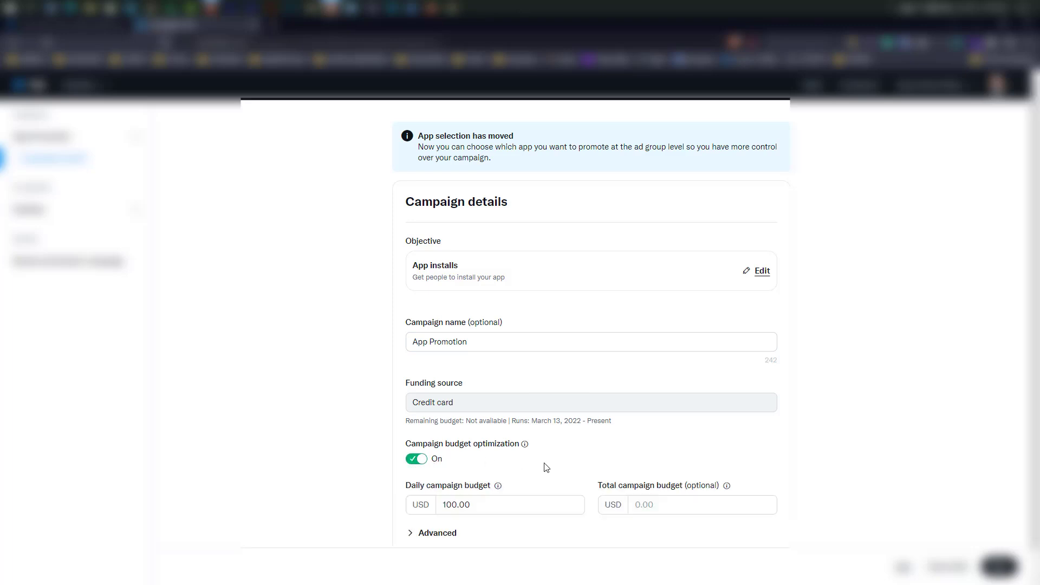
left_click_drag(484, 474, 436, 475)
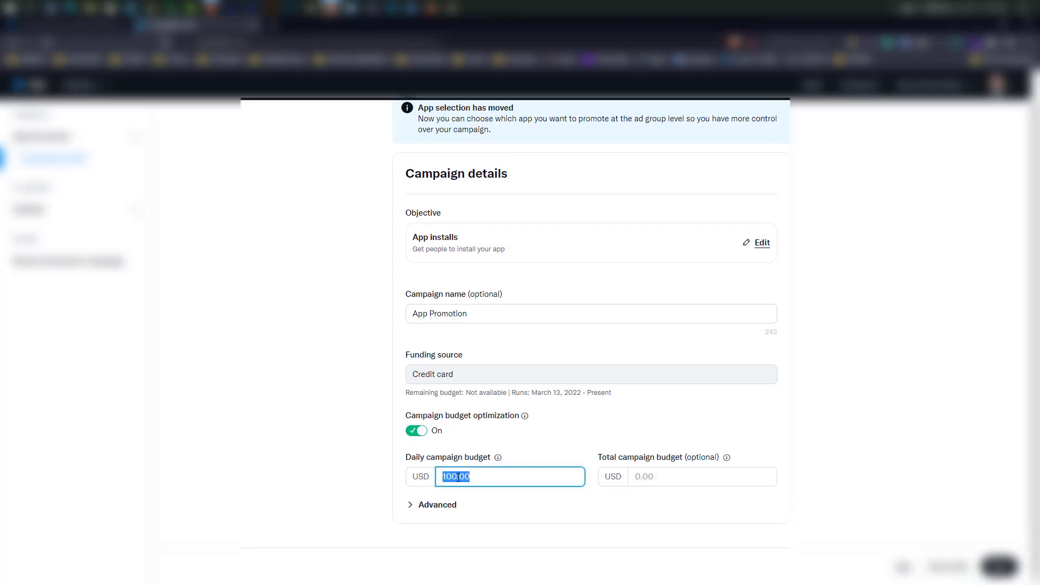
key("End")
double_click(452, 472)
type("10")
left_click(515, 513)
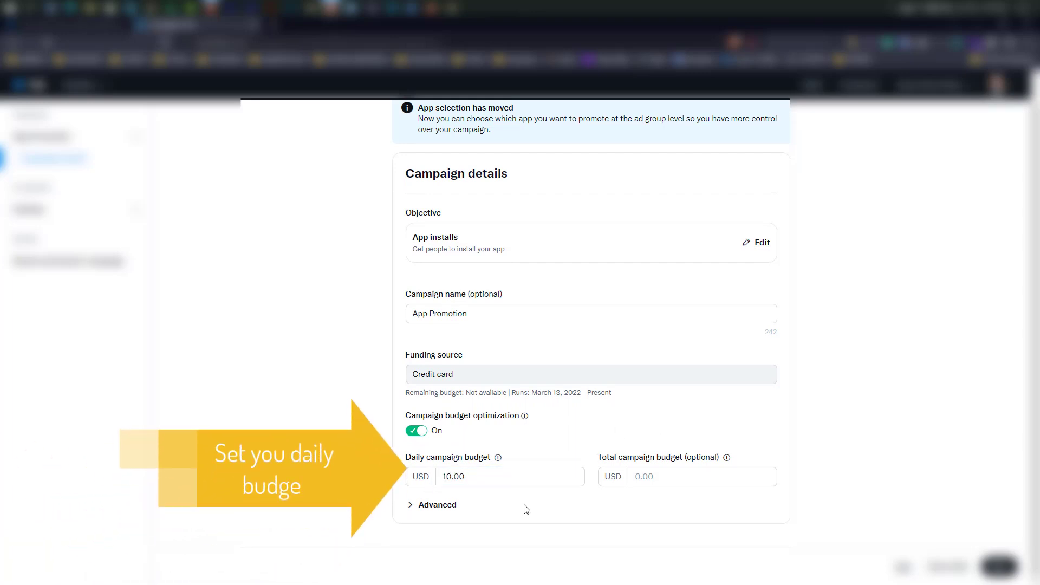
- Try Accelerated pacing in the campaign's advanced settings and switch back to Standard
left_click(431, 504)
scroll(571, 505, "down", 1)
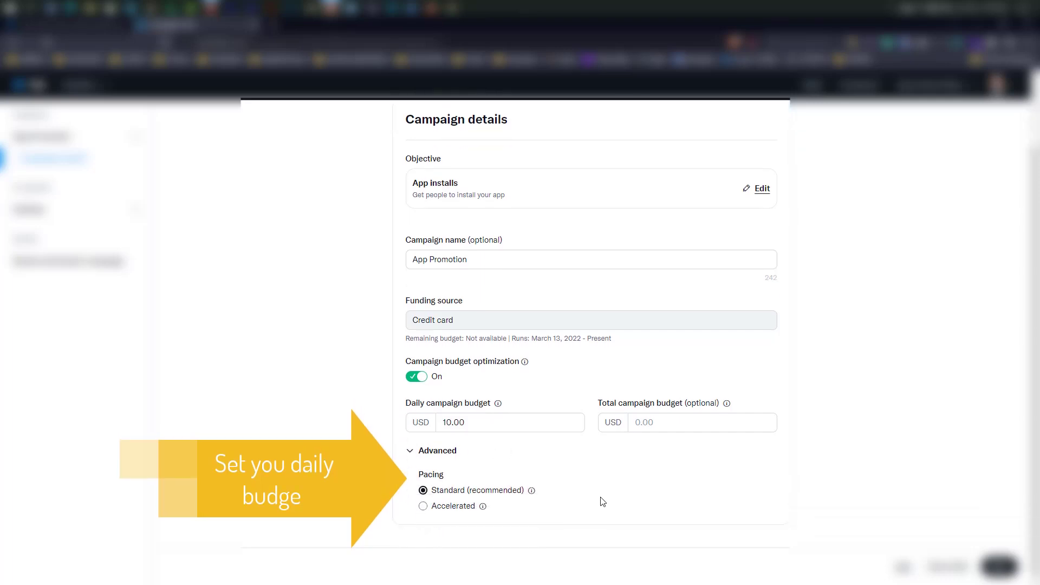
left_click(454, 508)
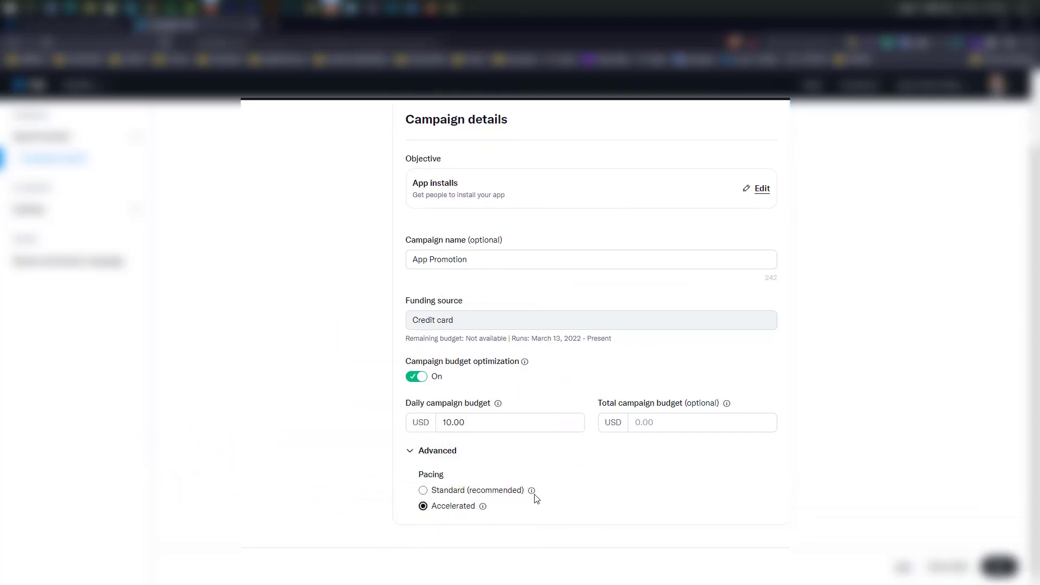
left_click(451, 490)
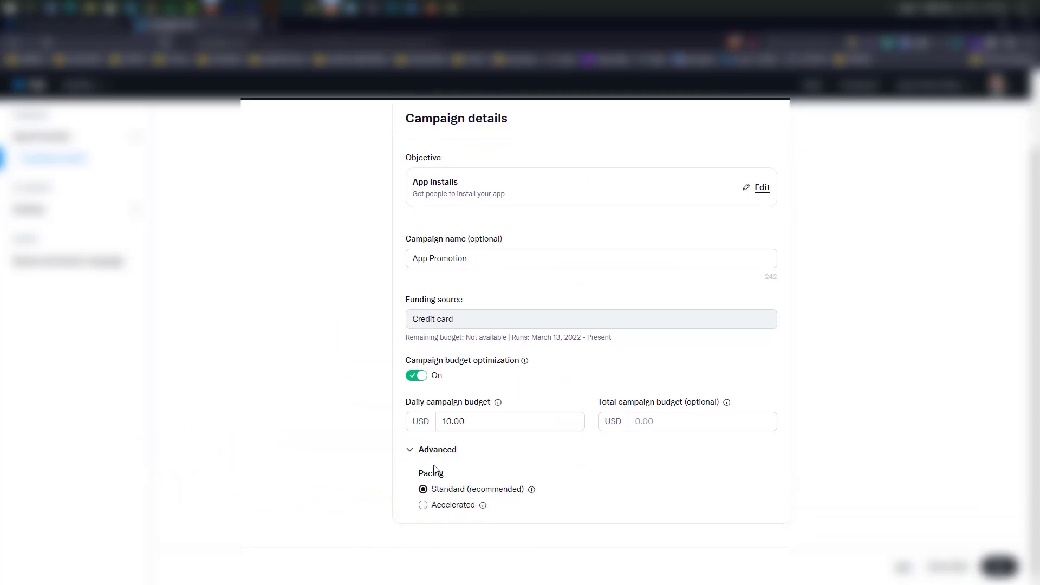
left_click(423, 451)
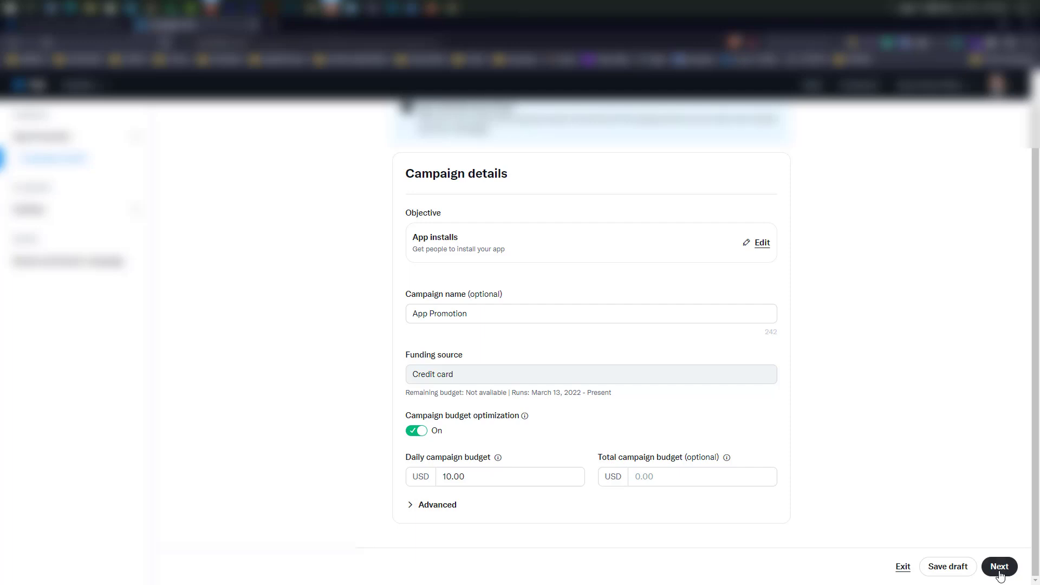
- Continue to the ad group details and name the ad group "App Promotion ads group"
left_click(999, 572)
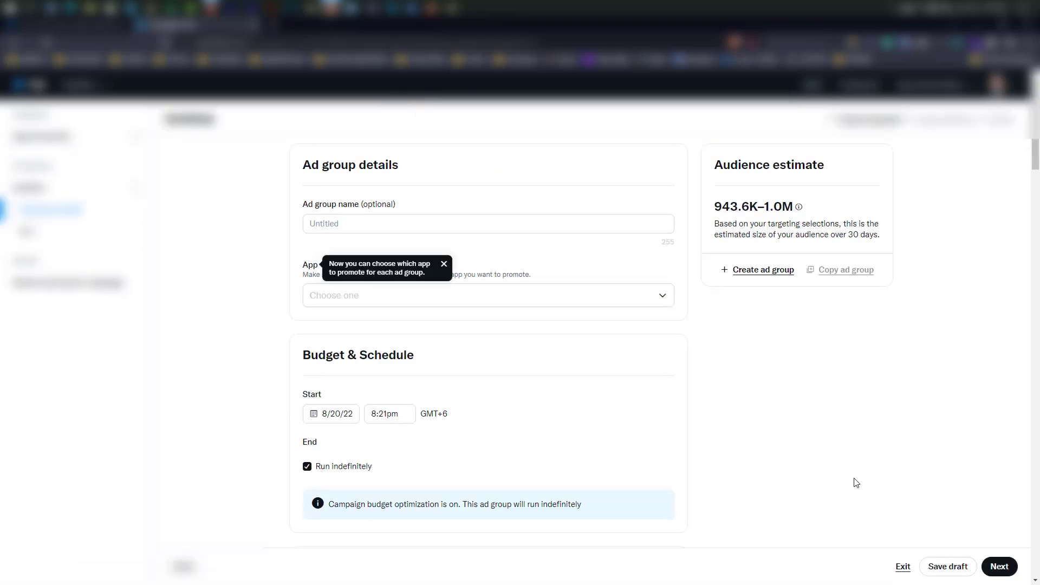
left_click(443, 264)
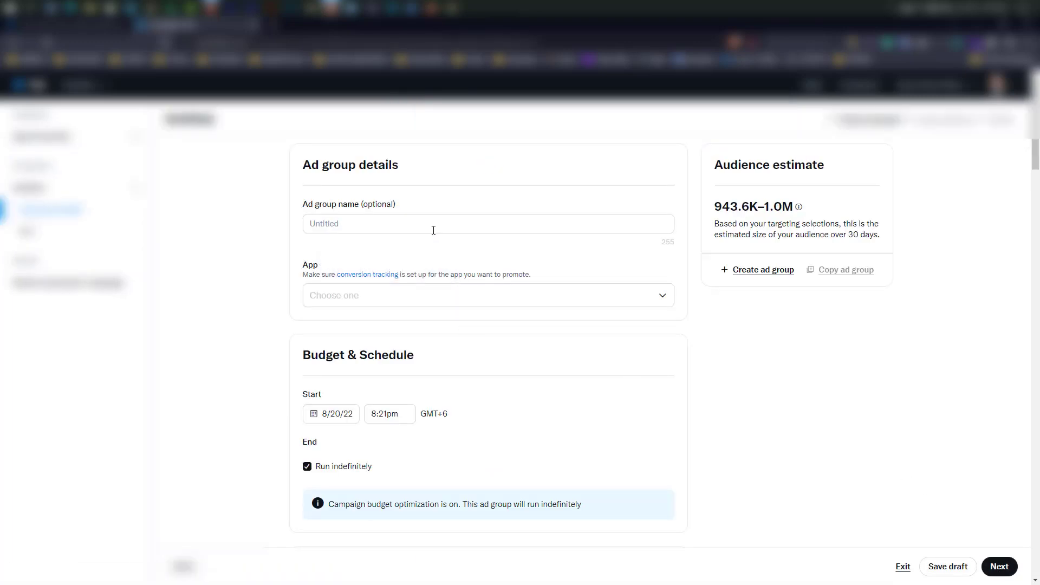
left_click(433, 228)
type("App ")
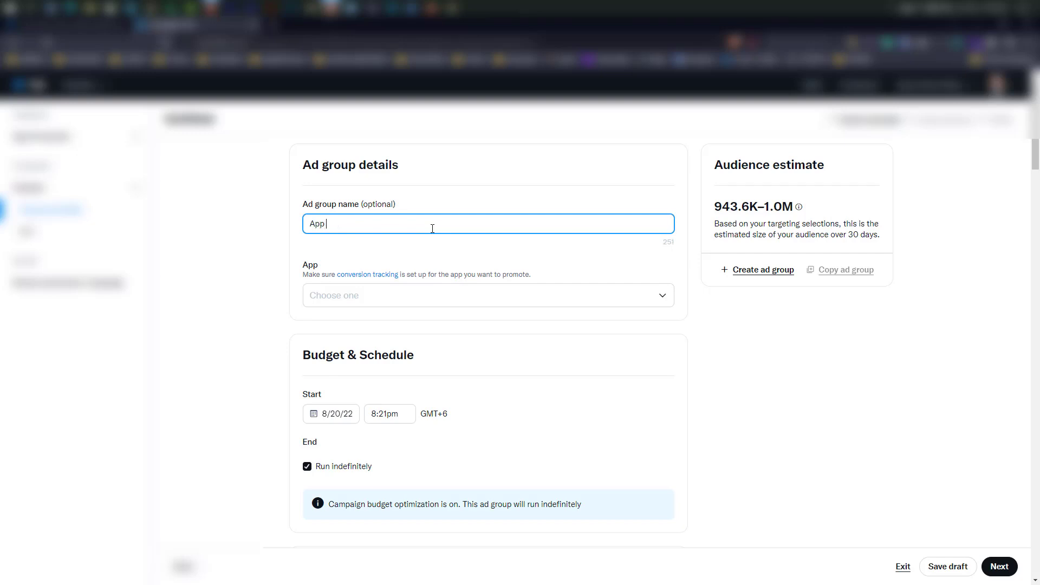
type("Promoit")
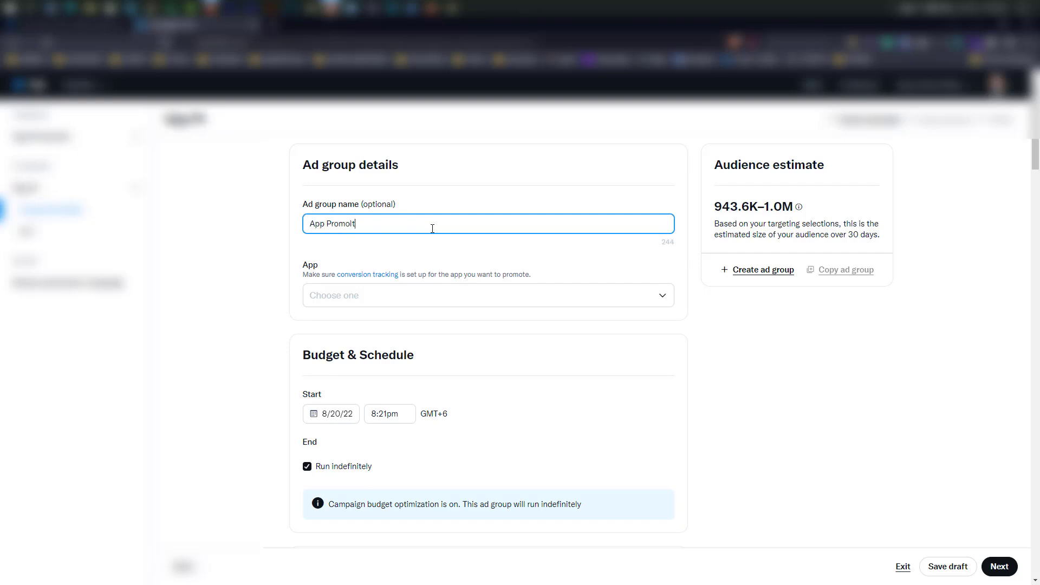
type("n")
key("BackSpace")
type("on")
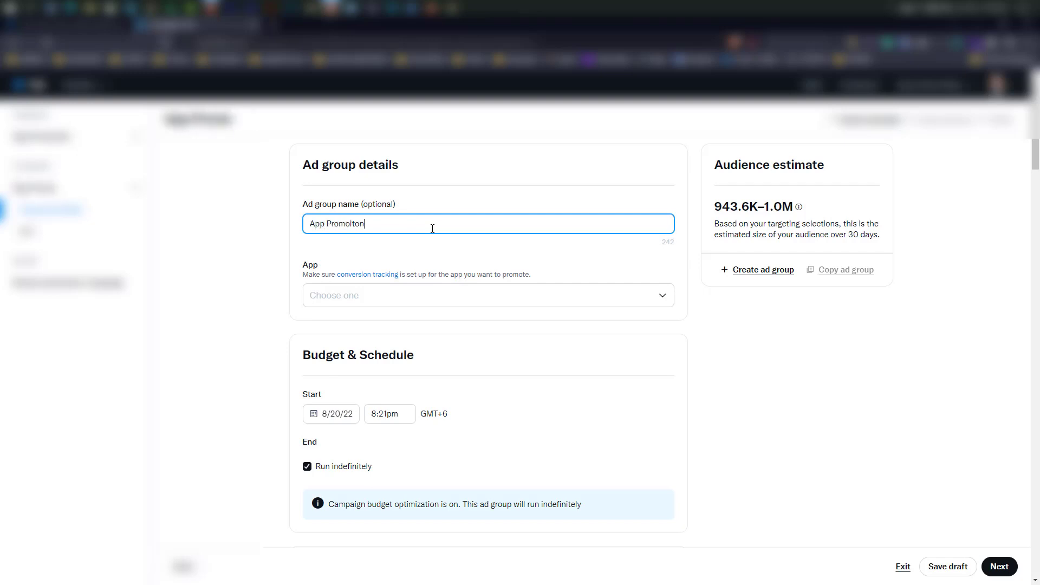
key("BackSpace")
key("BackSpace")
key("BackSpace")
key("BackSpace")
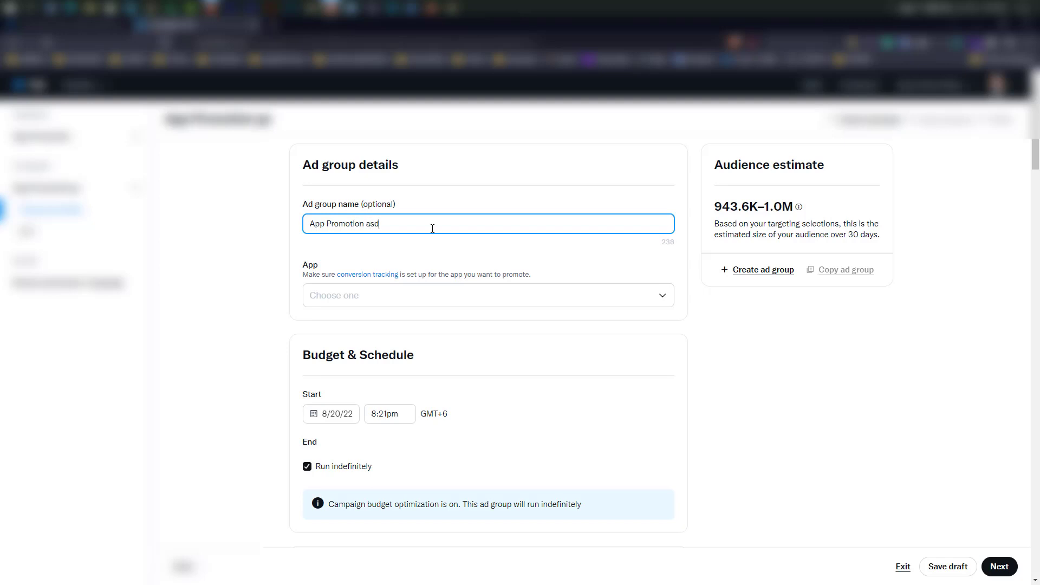
key("BackSpace")
key("BackSpace")
type("ds group")
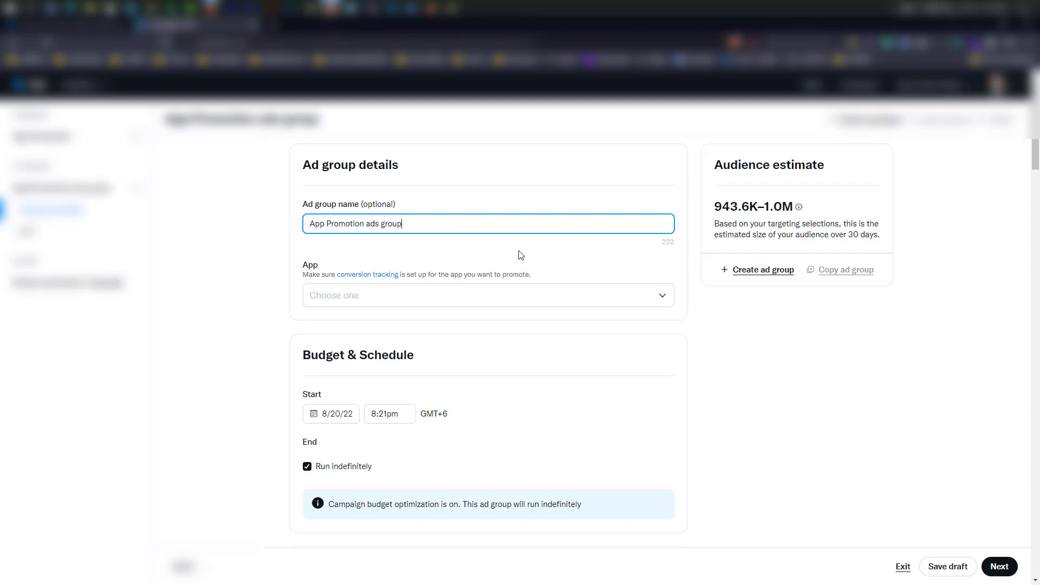
left_click(520, 254)
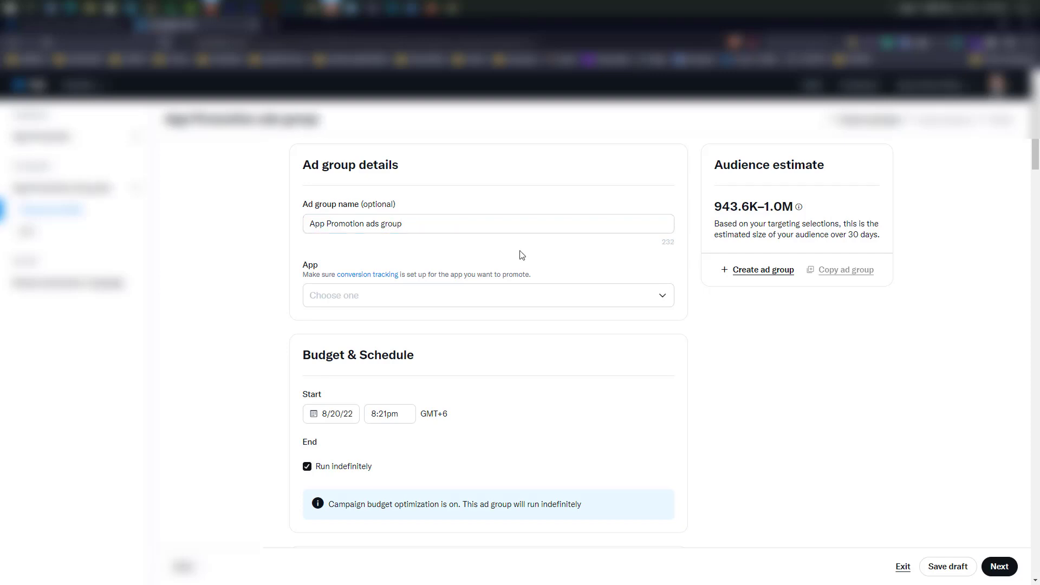
- Choose to create a new app for the ad group and start adding the first app
left_click(593, 300)
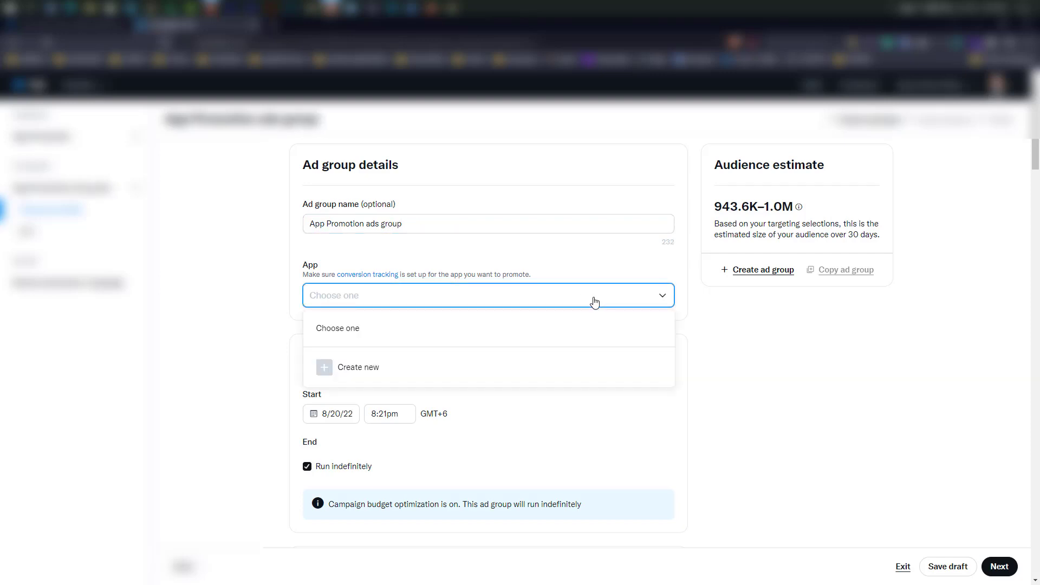
left_click(594, 302)
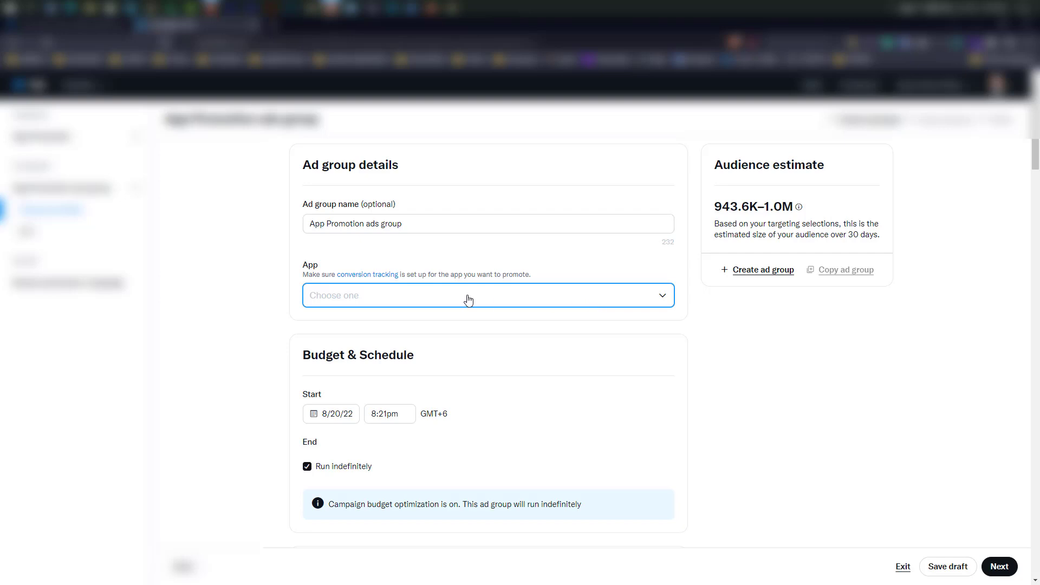
left_click(373, 299)
left_click(371, 367)
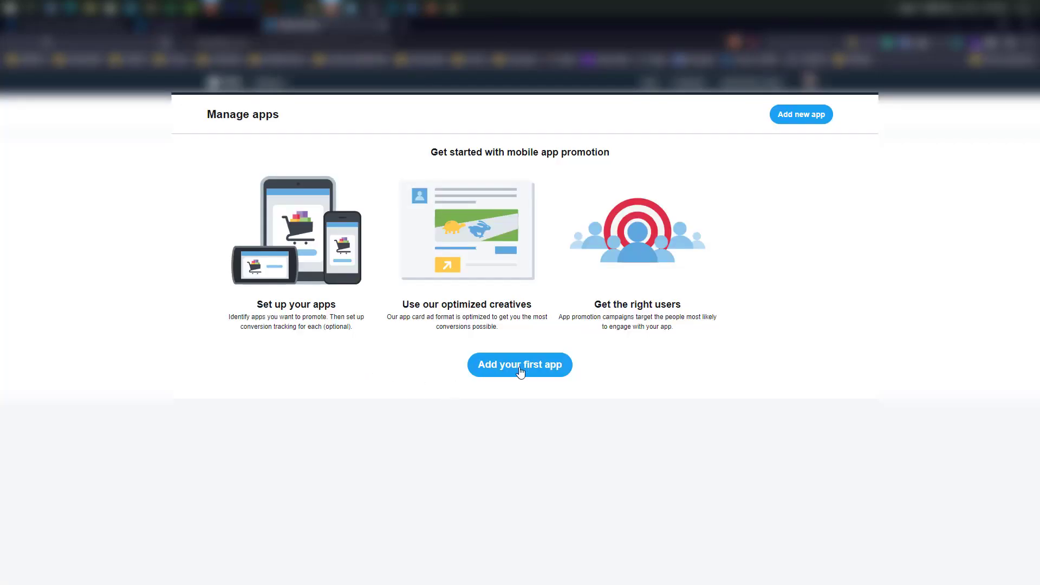
left_click(509, 375)
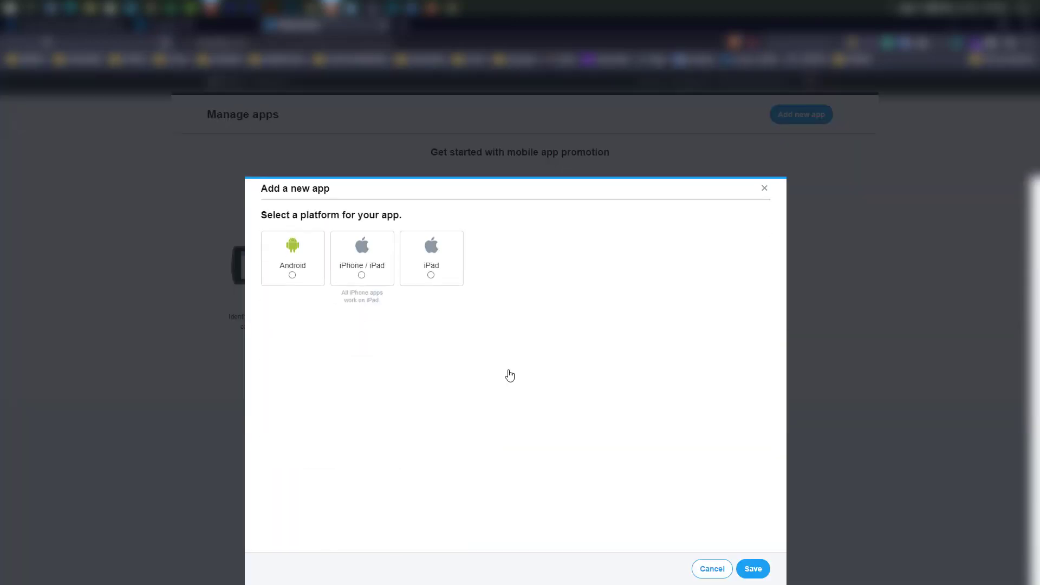
- Add the Android app com.instructivetech.ocola using its Google Play URL and save it
left_click(289, 282)
left_click(361, 351)
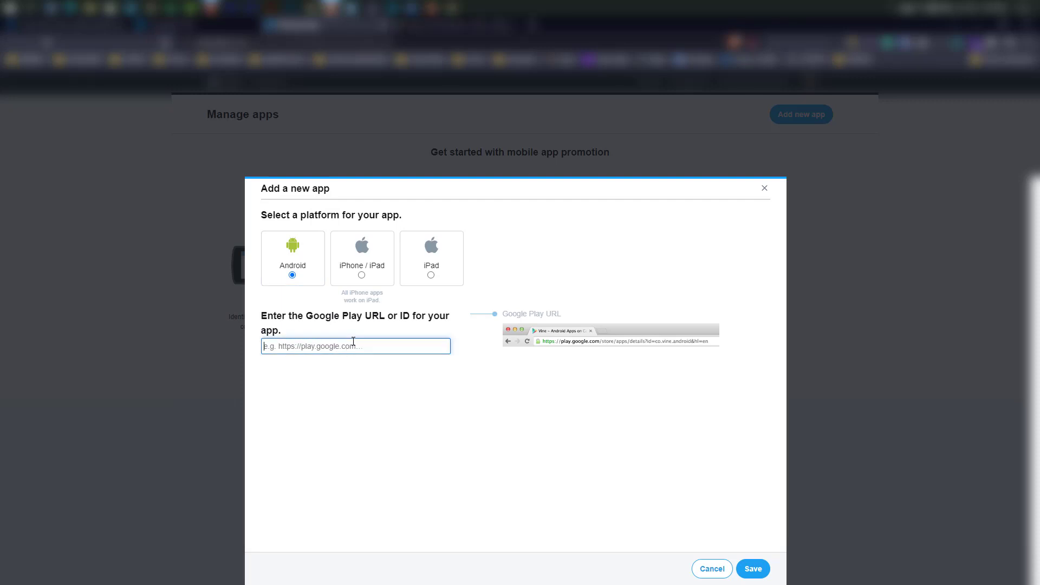
key("ctrl+v")
left_click(707, 517)
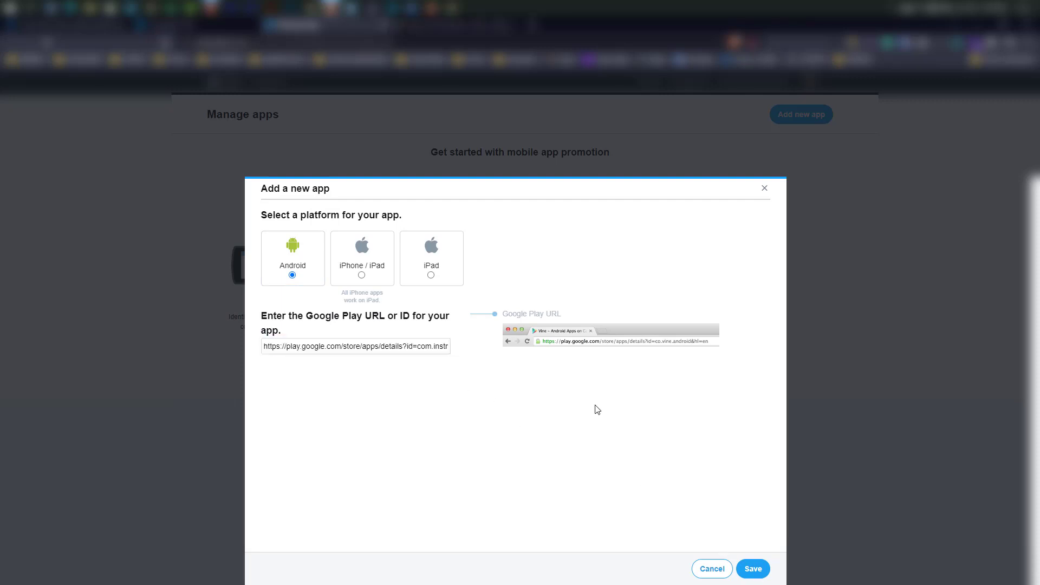
left_click(753, 568)
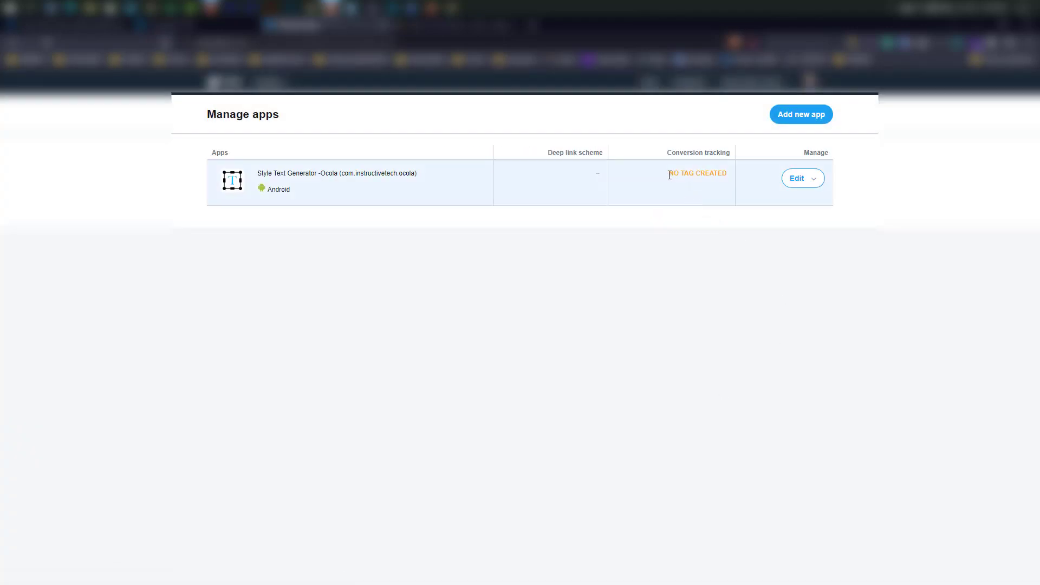
left_click_drag(670, 178, 731, 178)
left_click(731, 177)
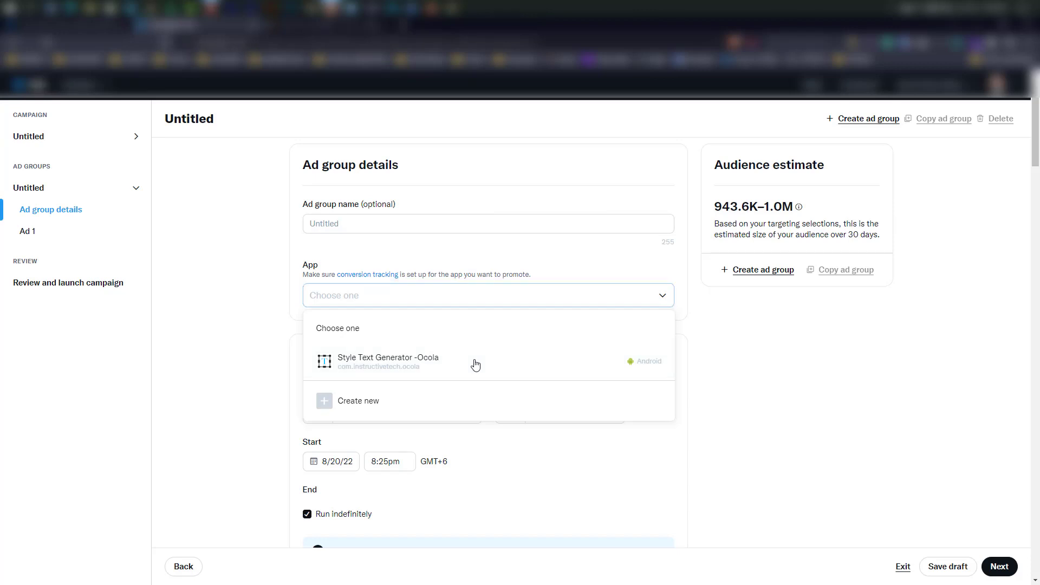
- Select the Style Text Generator -Ocola Android app for the ad group and name the group "Ads Group"
left_click(475, 364)
left_click(691, 375)
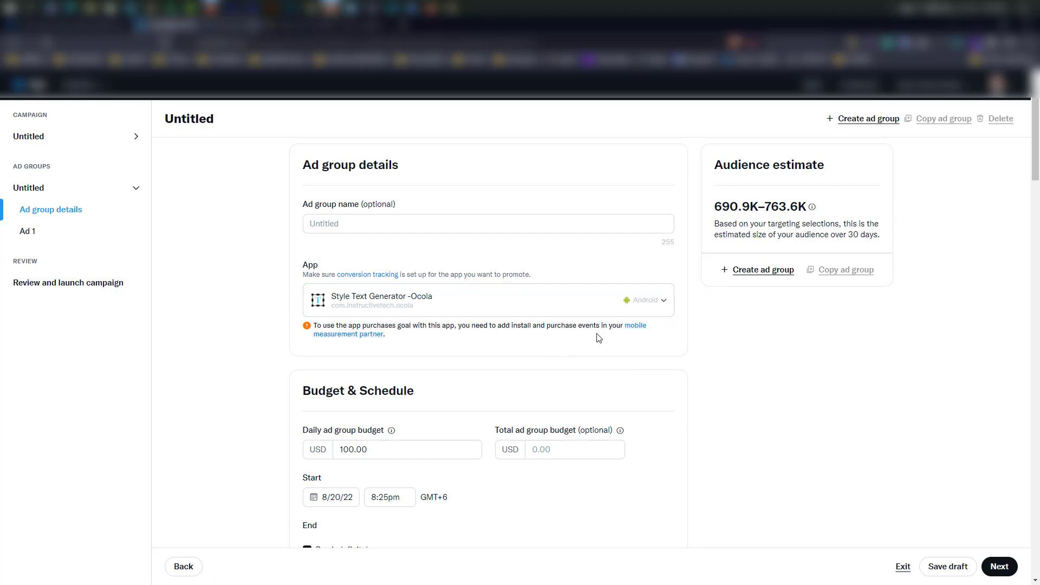
left_click(480, 223)
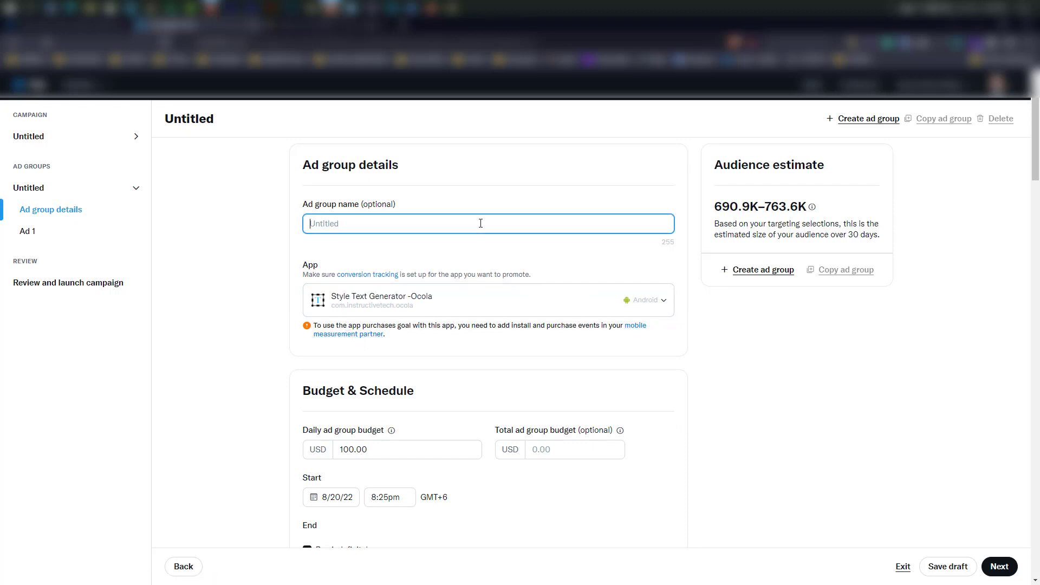
type("Ads G")
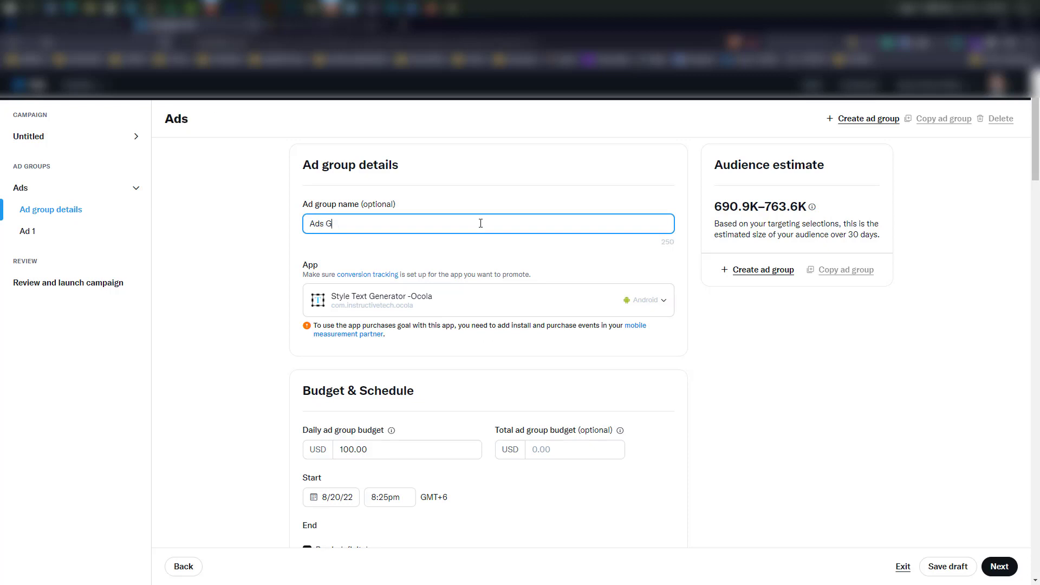
type("roup")
- Stop the ad group from running indefinitely and set its end date to 9/22/22
scroll(681, 389, "down", 2)
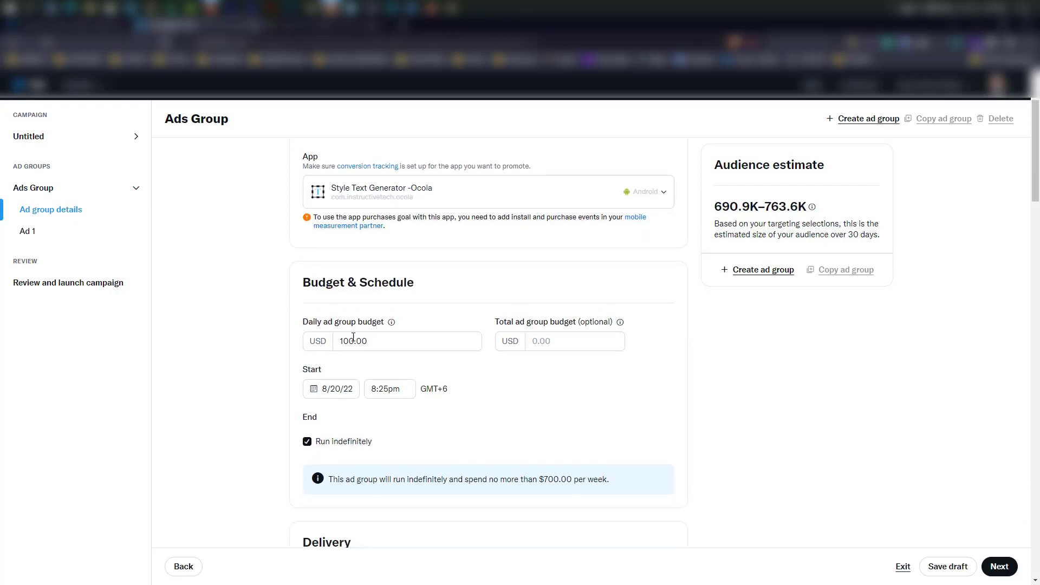
left_click(307, 441)
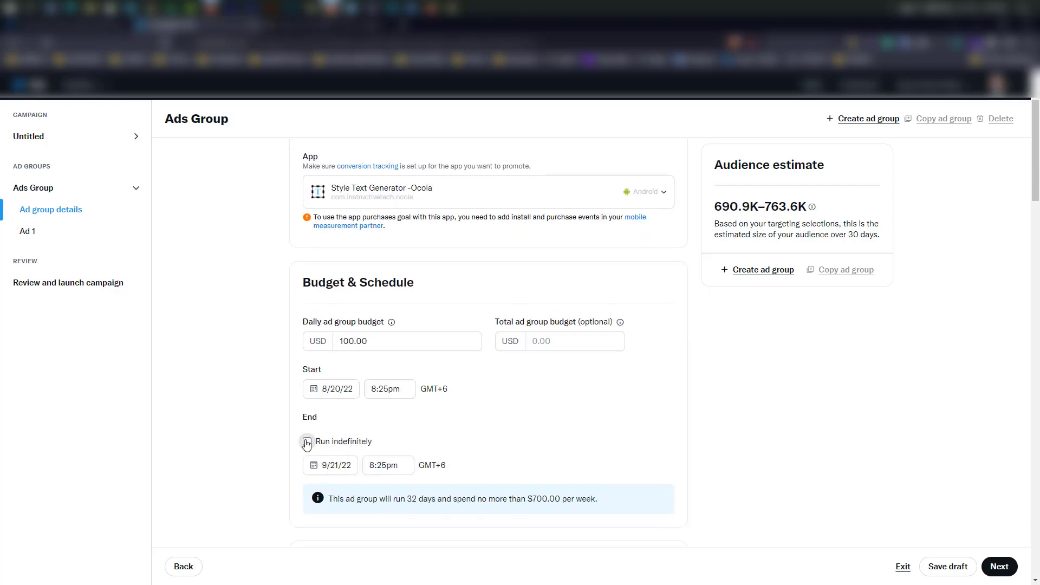
left_click(329, 466)
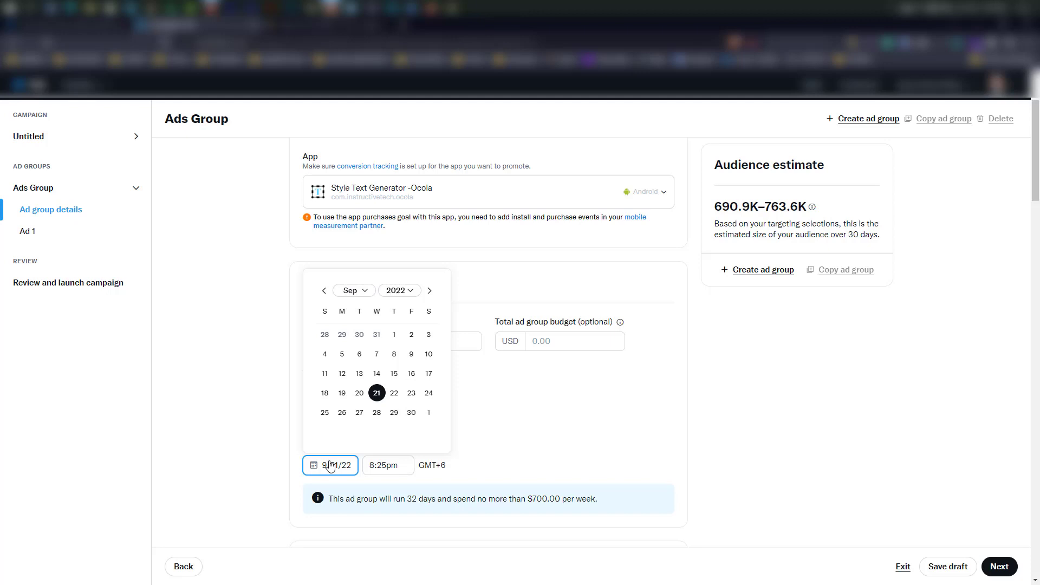
left_click(394, 391)
left_click(470, 426)
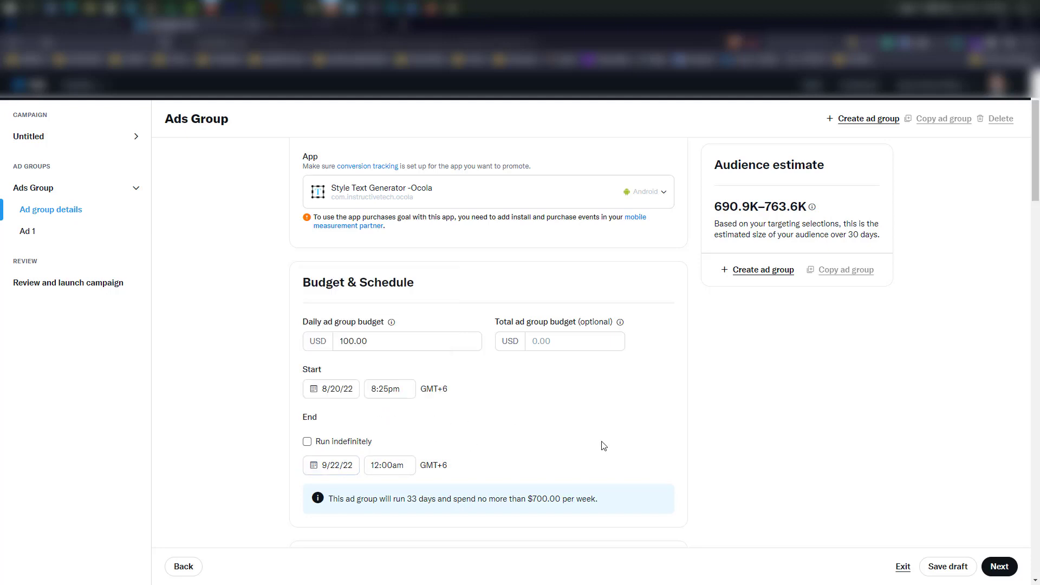
- Change the ad group's delivery goal to App installs
scroll(604, 445, "down", 5)
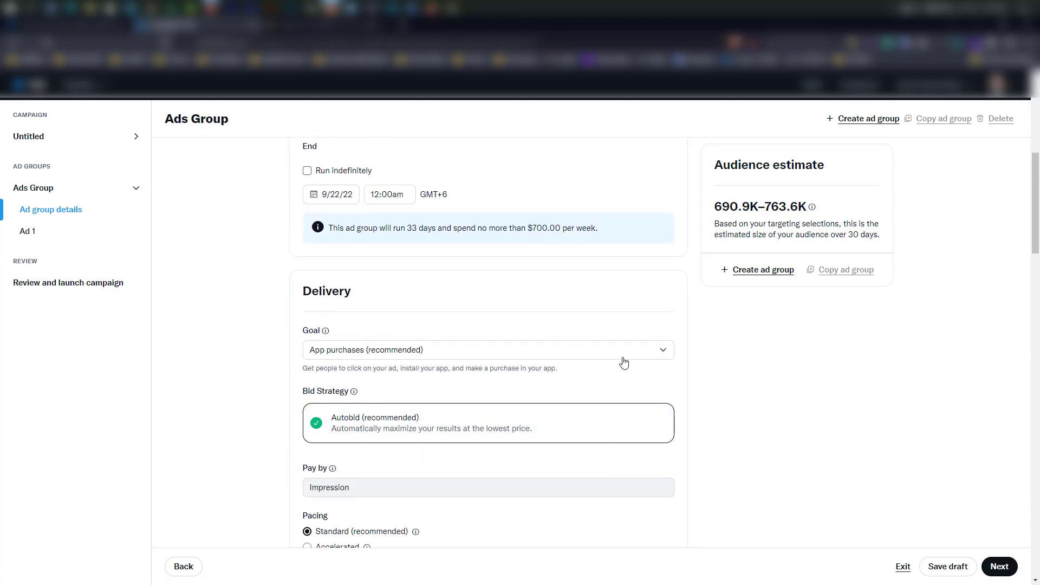
left_click(621, 353)
left_click(593, 382)
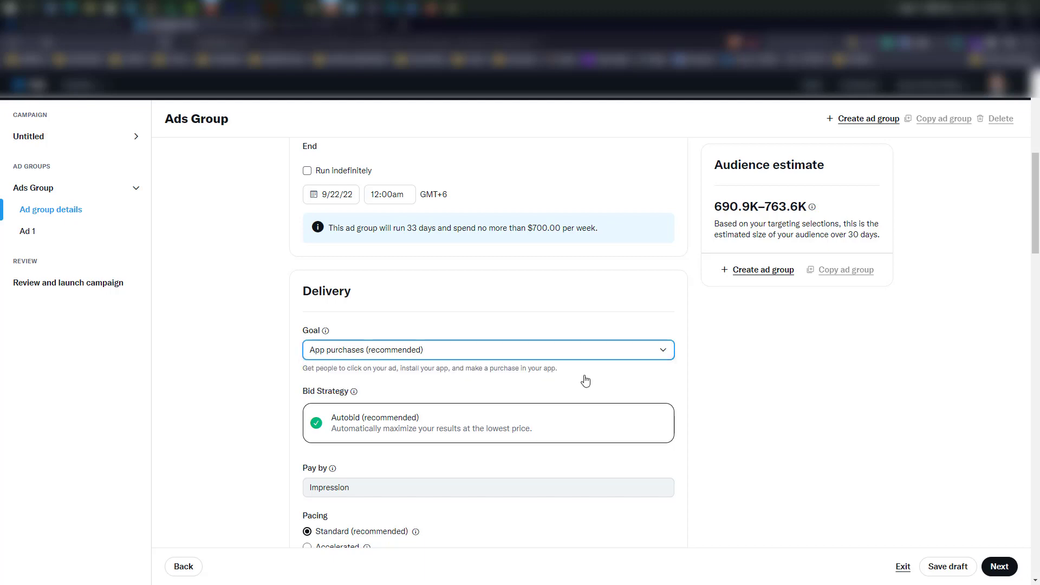
scroll(710, 399, "up", 4)
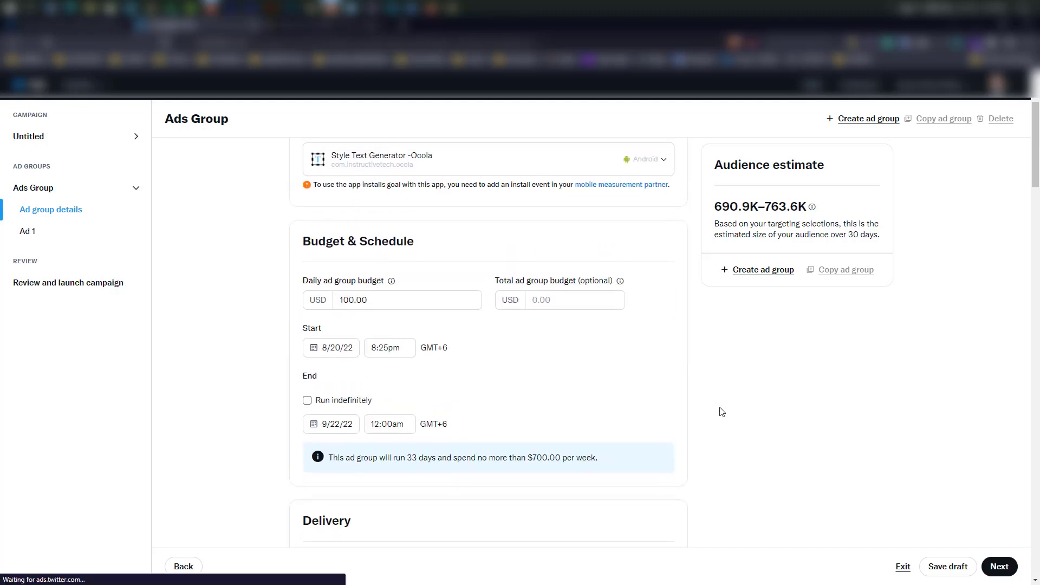
scroll(723, 411, "down", 5)
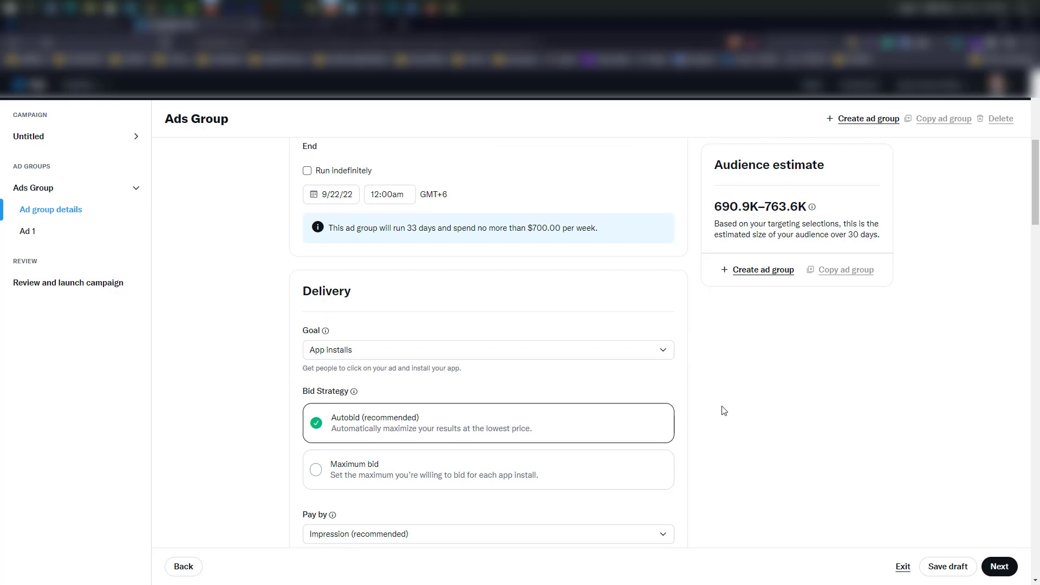
- Switch the bid strategy to Maximum bid and set it to 0.15 USD per app install
scroll(722, 411, "down", 2)
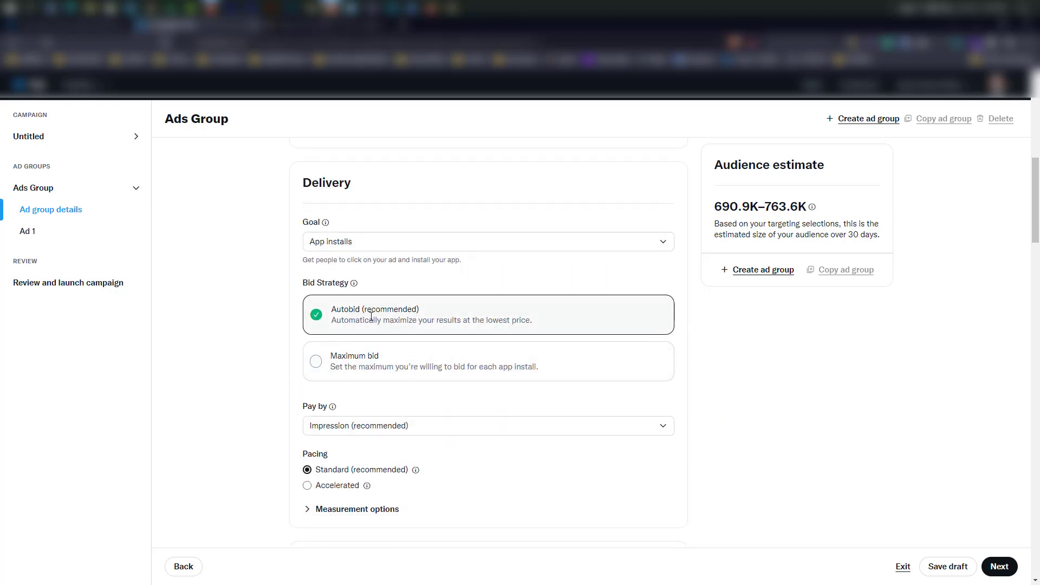
left_click(389, 360)
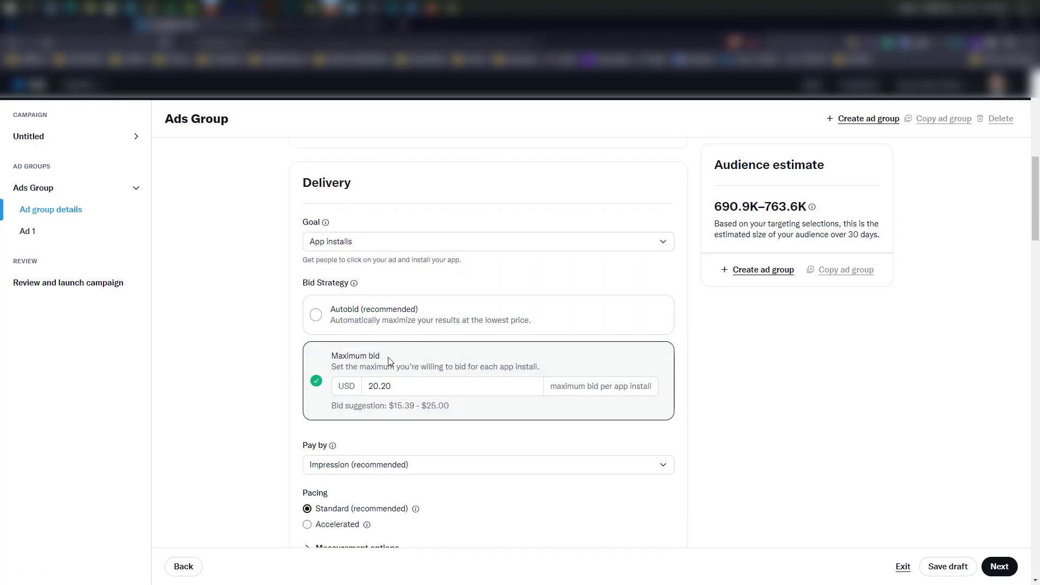
left_click_drag(412, 386, 370, 385)
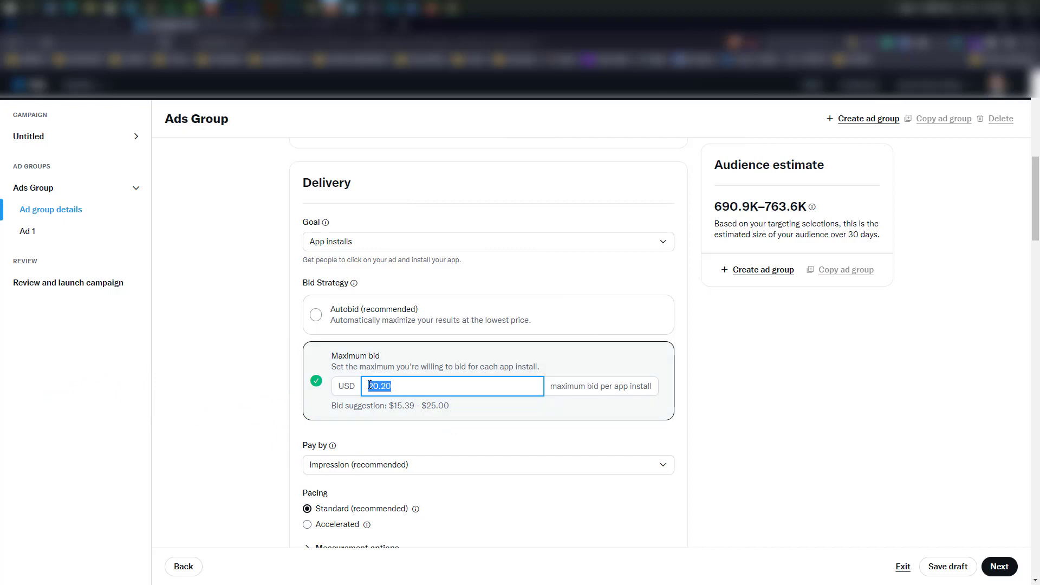
type("0.15")
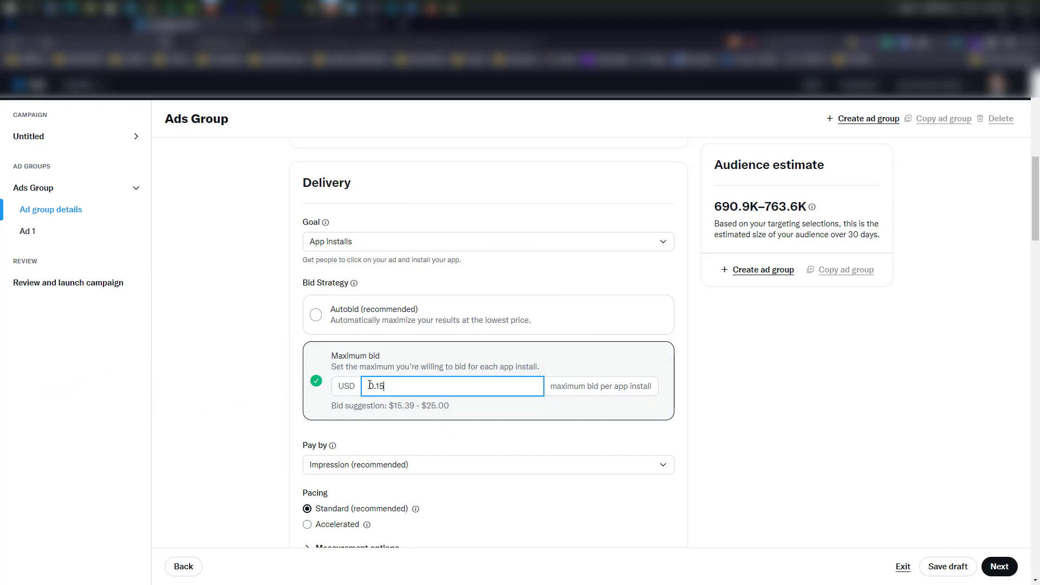
left_click(721, 446)
- Set the ad group's Pay by option to App click
scroll(485, 408, "down", 2)
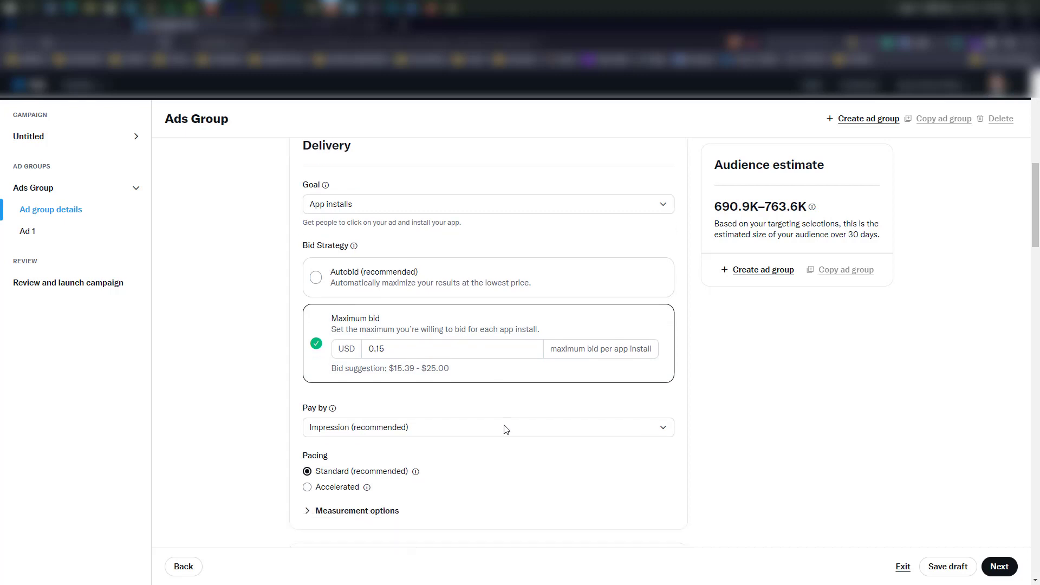
left_click(409, 358)
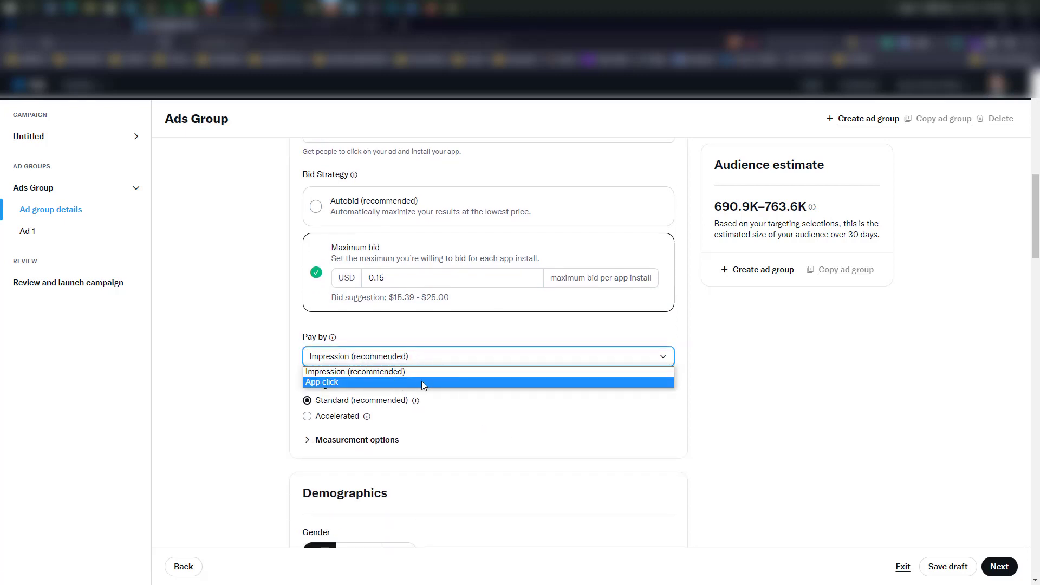
left_click(422, 381)
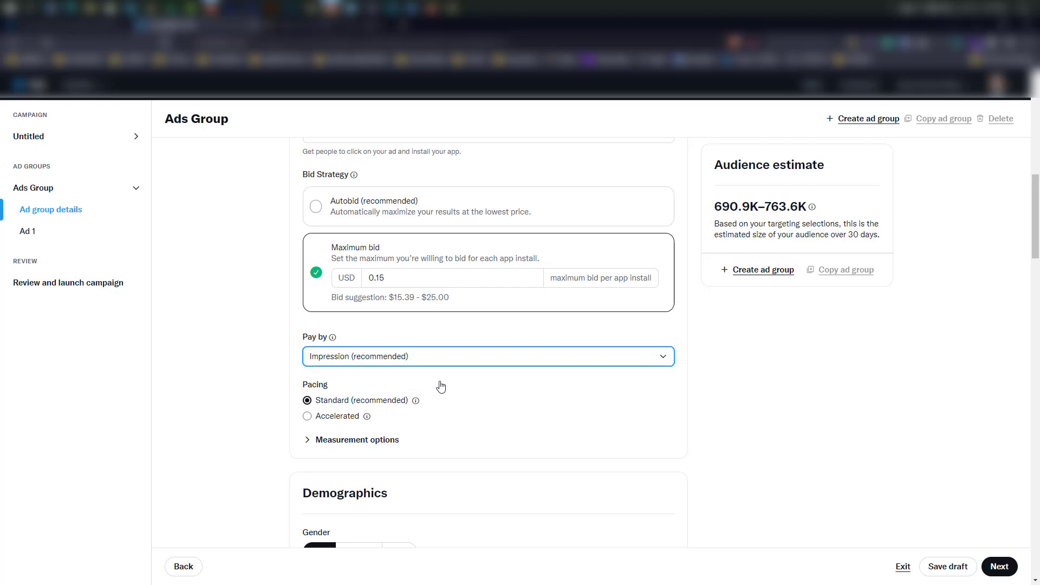
left_click(535, 403)
- Limit the demographic targeting to an age range of 18 to 34
scroll(447, 452, "down", 2)
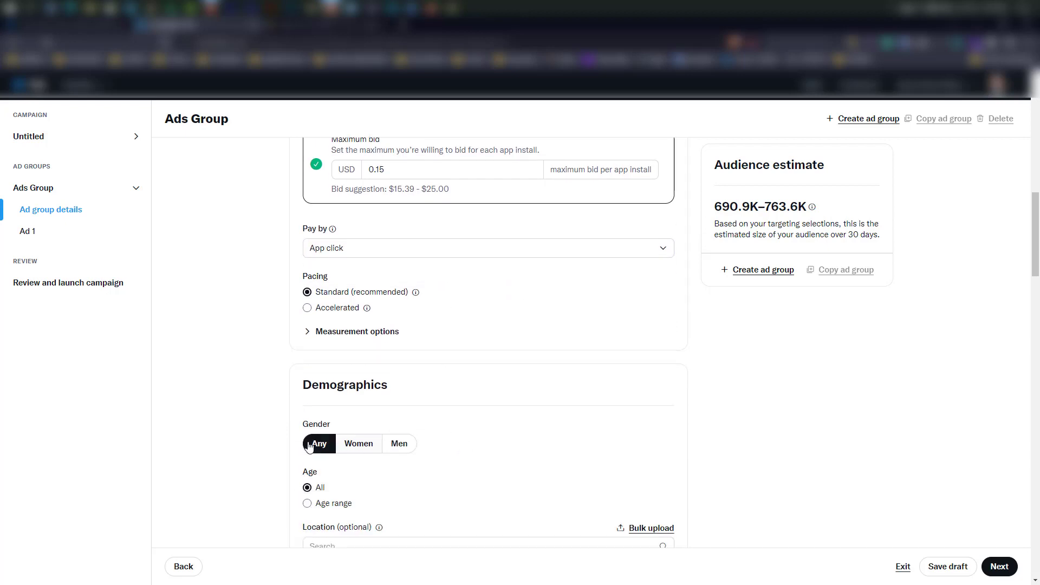
scroll(439, 492, "down", 2)
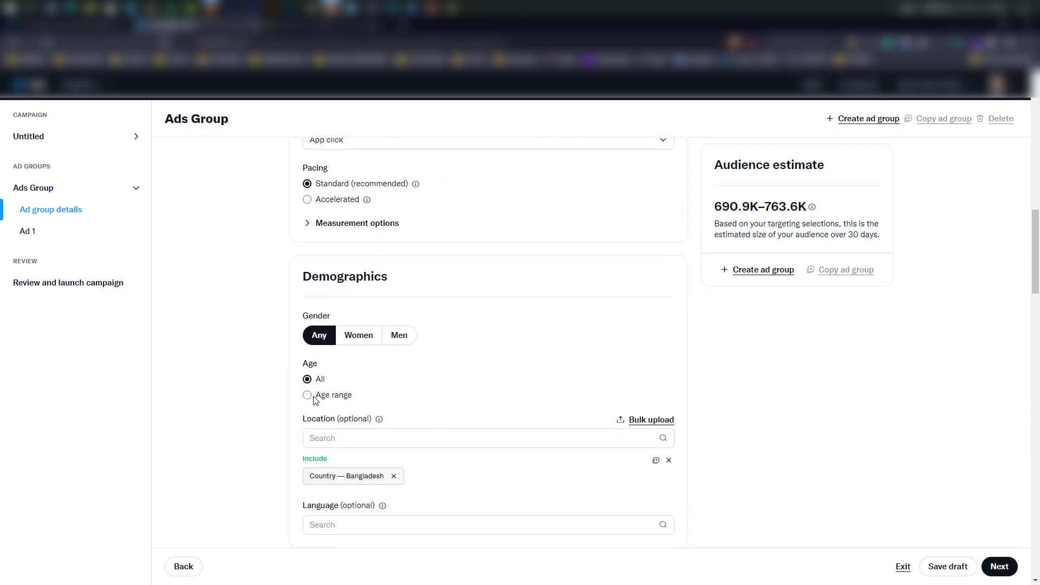
left_click(307, 395)
left_click(362, 422)
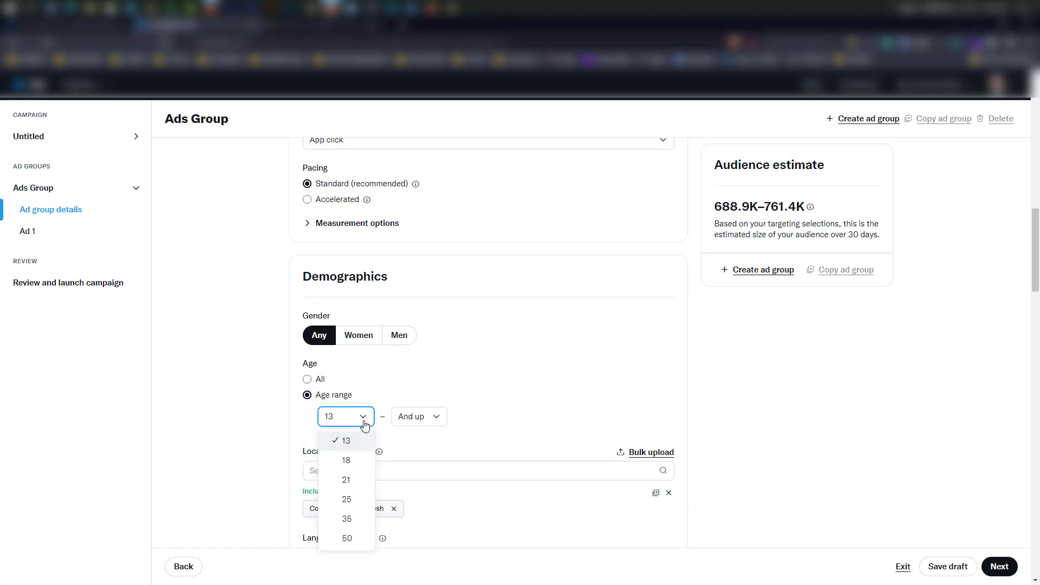
left_click(356, 461)
left_click(437, 418)
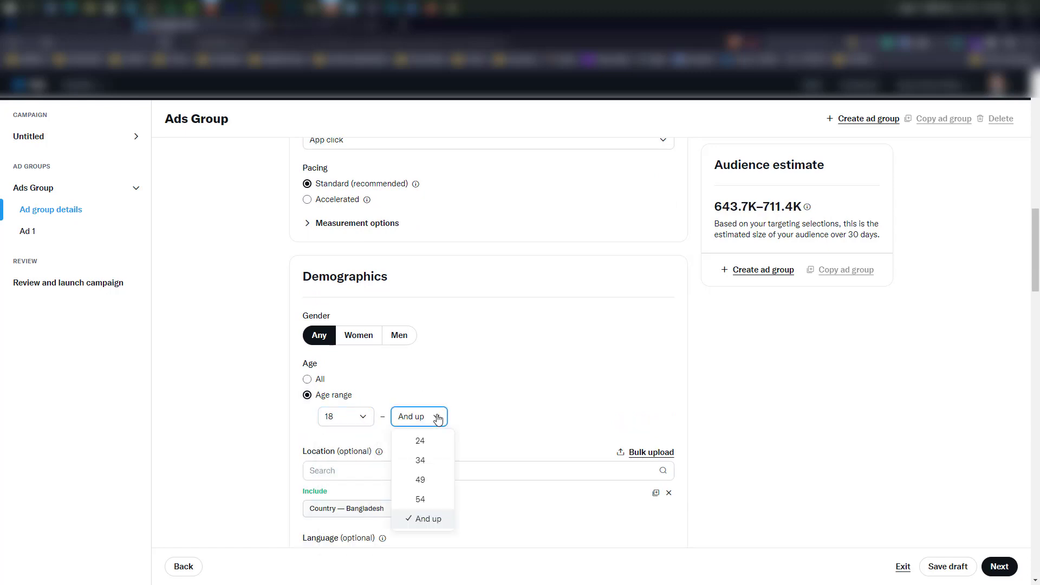
left_click(433, 468)
- Remove Bangladesh from the targeted locations and include the country United Kingdom instead
scroll(528, 429, "down", 2)
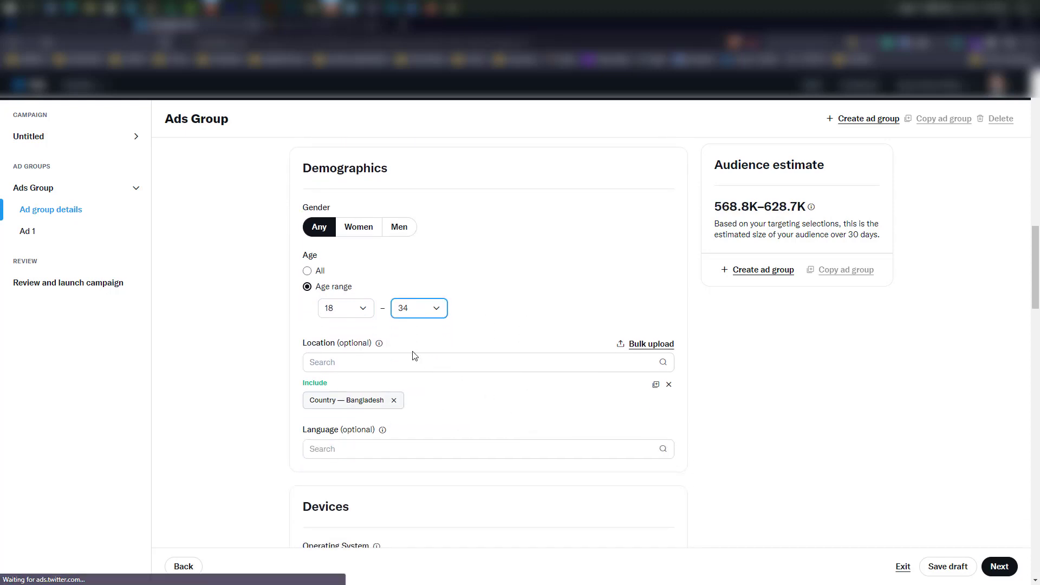
left_click(394, 399)
left_click(402, 368)
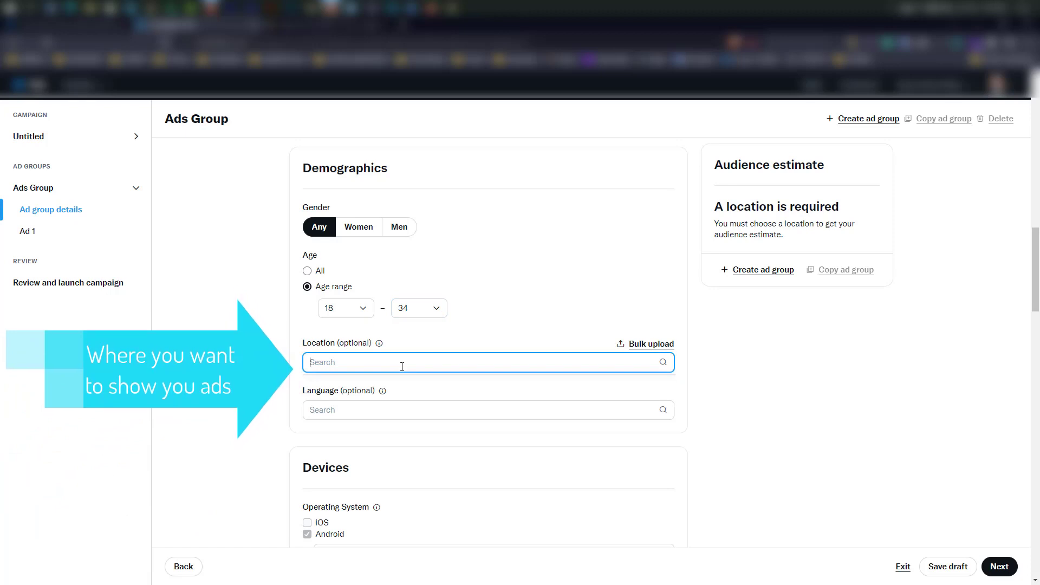
type("Unite")
type("d king")
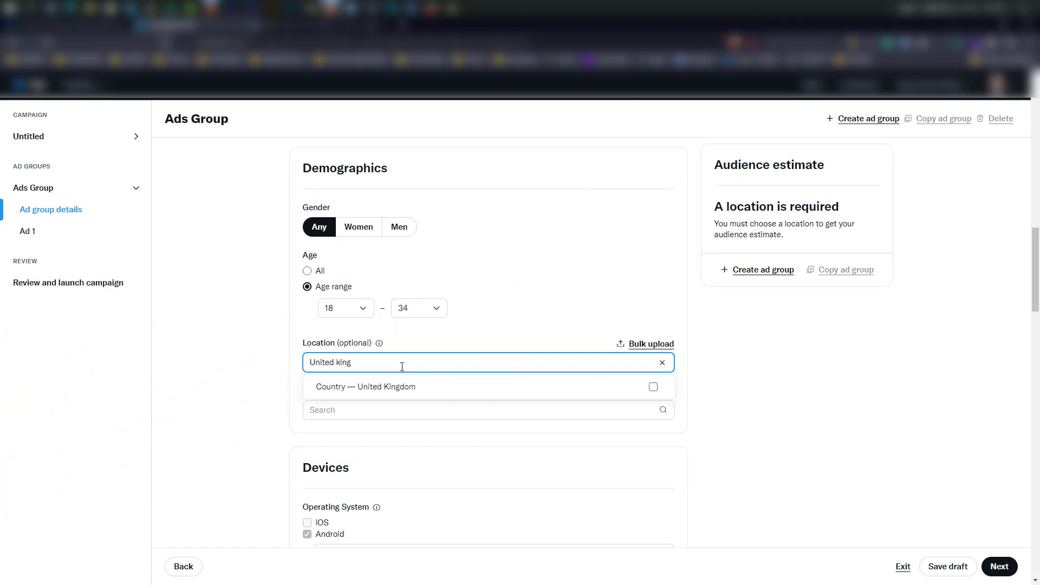
left_click(653, 387)
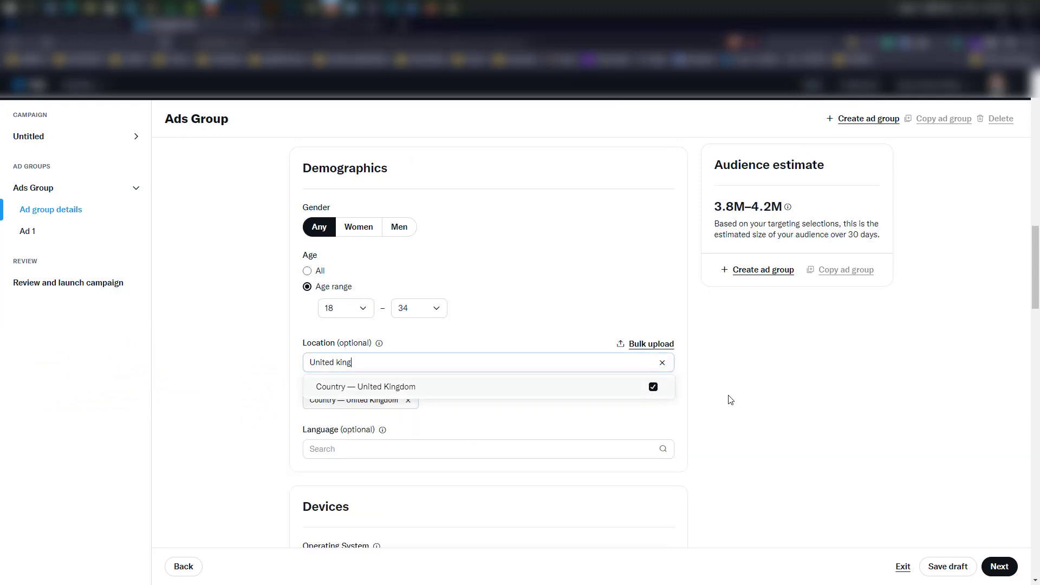
left_click(777, 389)
- Add English (en) as the targeted language
scroll(783, 423, "down", 2)
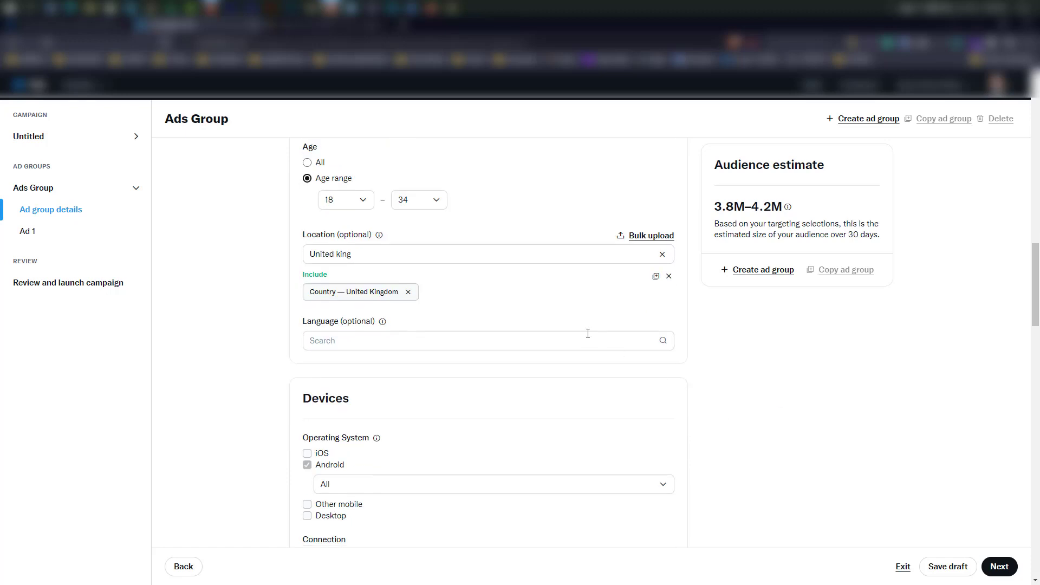
left_click(588, 336)
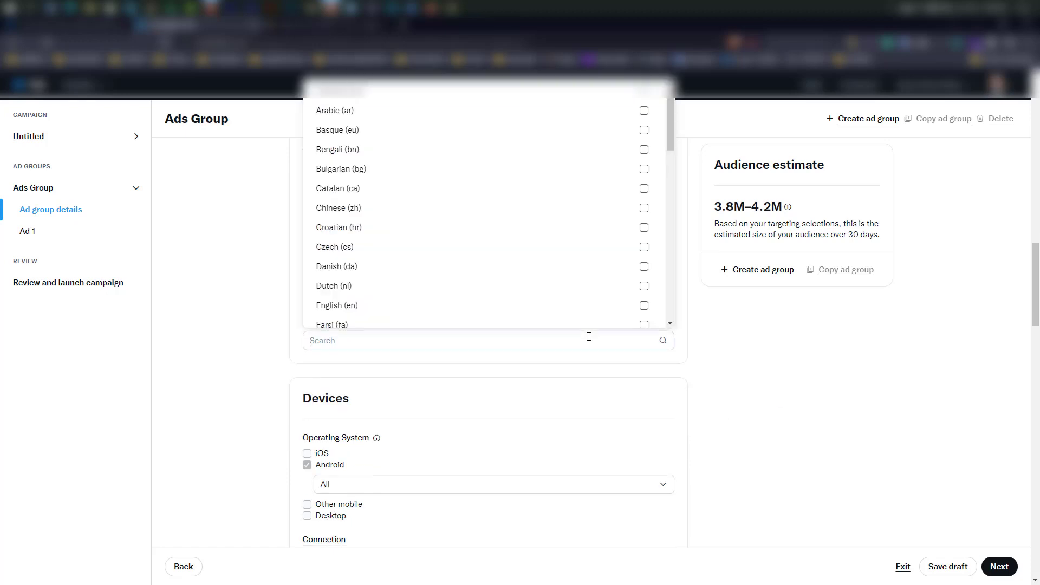
left_click(541, 308)
left_click(754, 415)
- Restrict the Android device targeting to Android 12.0 and above
scroll(765, 432, "down", 2)
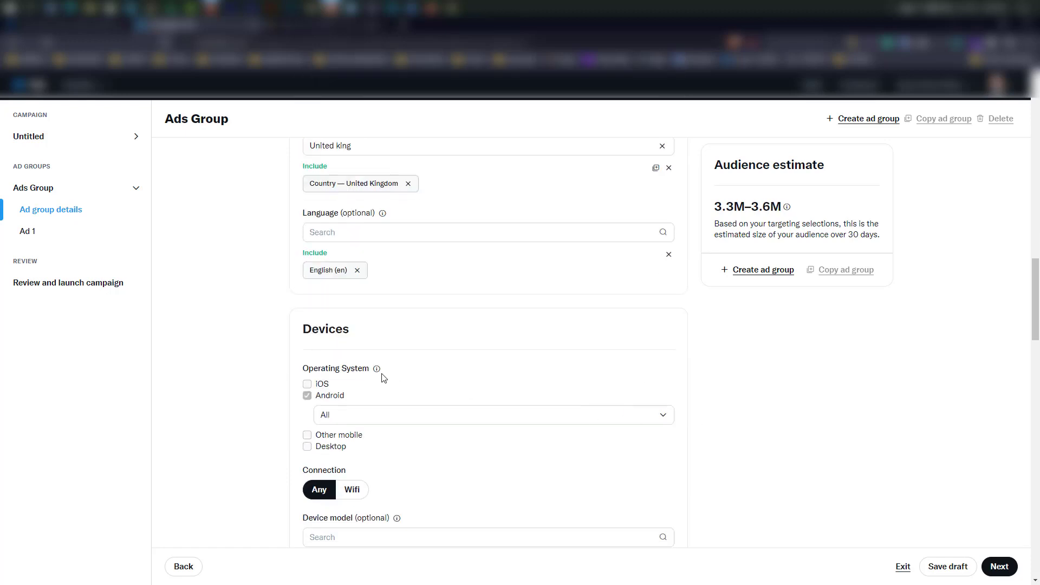
left_click(384, 416)
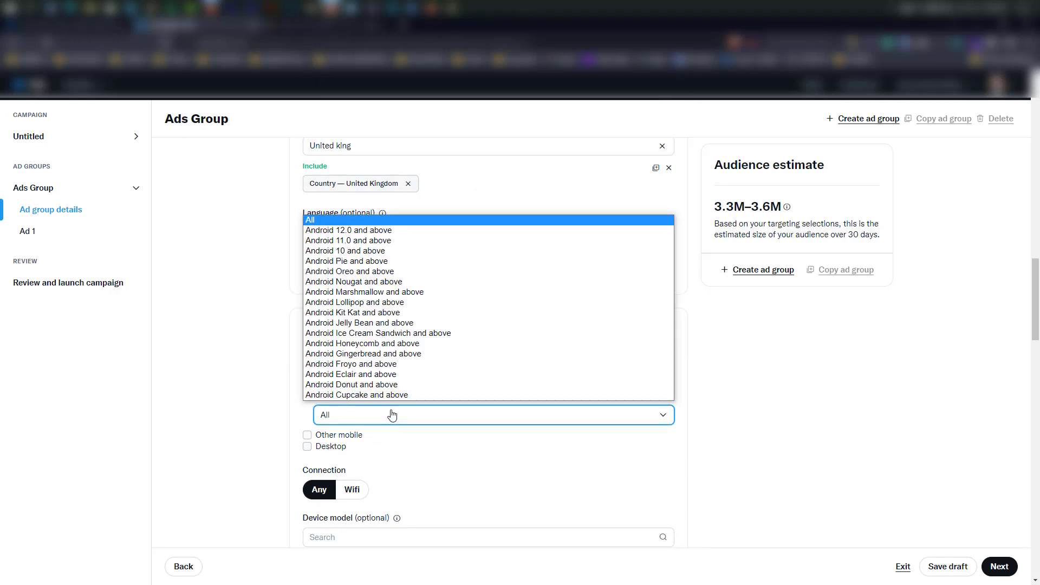
left_click(393, 230)
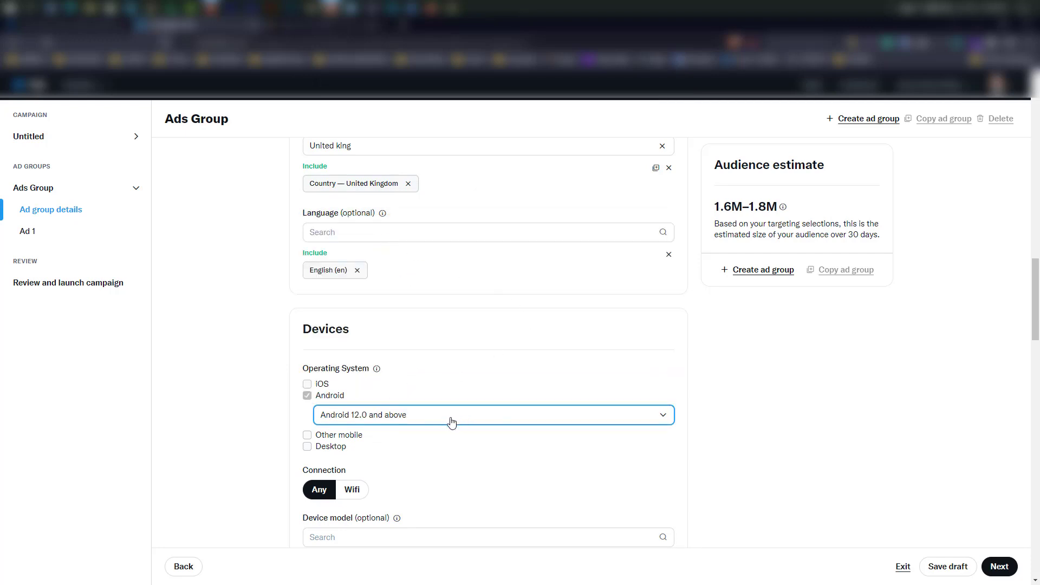
- Try limiting the device connection to Wifi and switch it back to Any
scroll(793, 459, "down", 3)
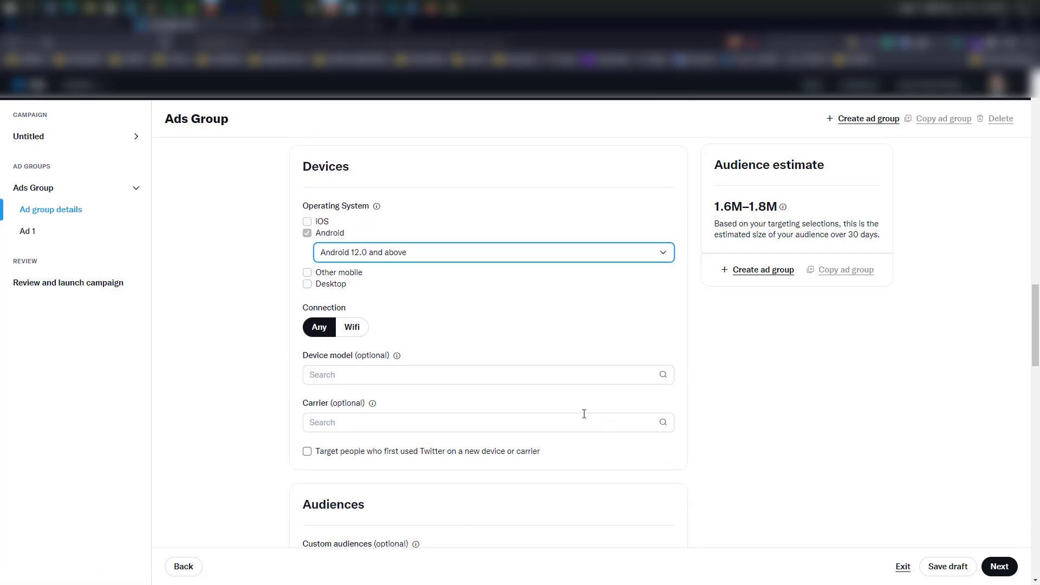
left_click(354, 335)
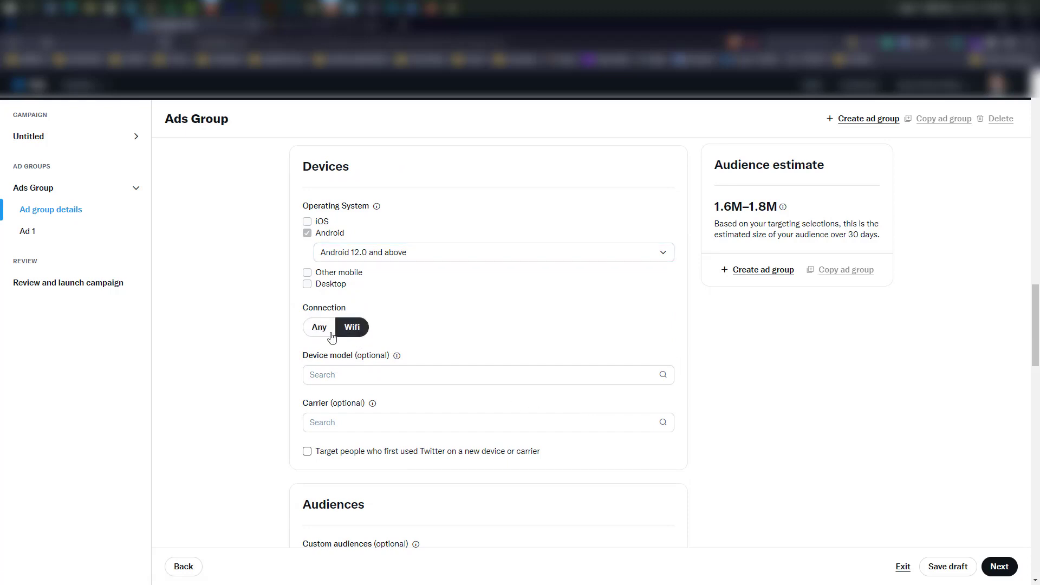
left_click(329, 332)
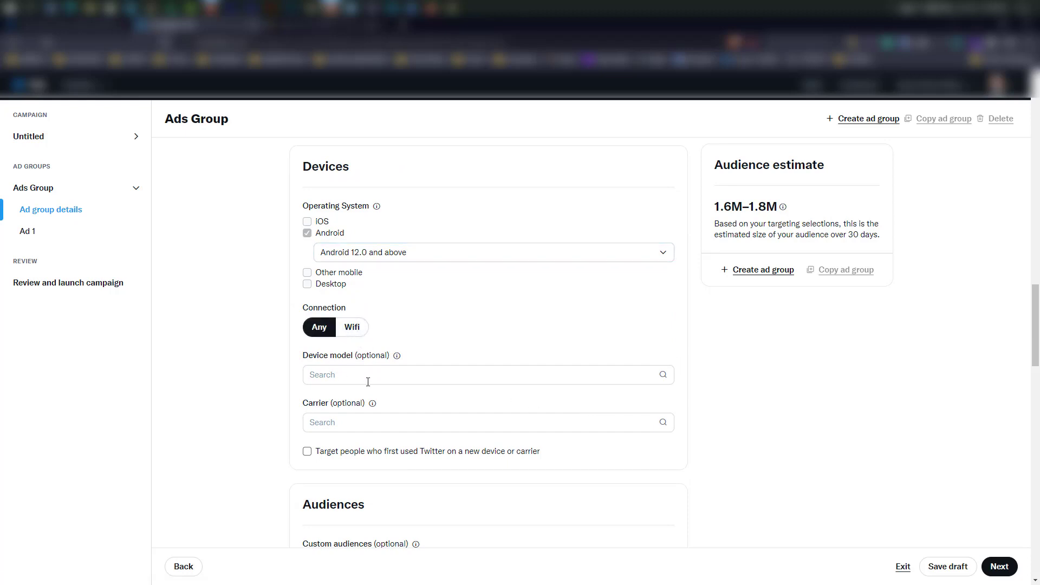
- Examine the available device models by brand, including the OPPO and Samsung models, without choosing any
left_click(406, 376)
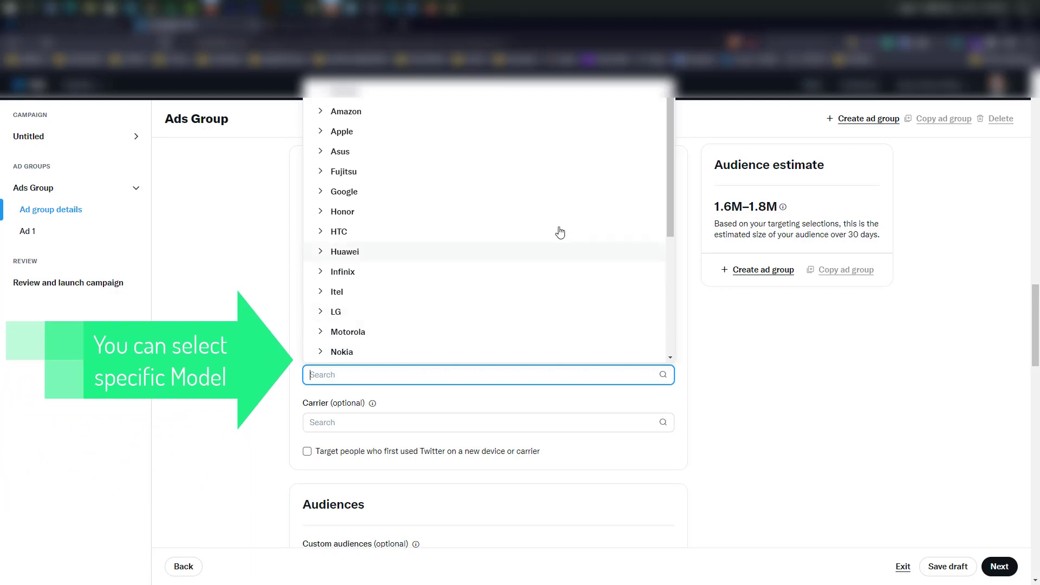
scroll(425, 300, "down", 2)
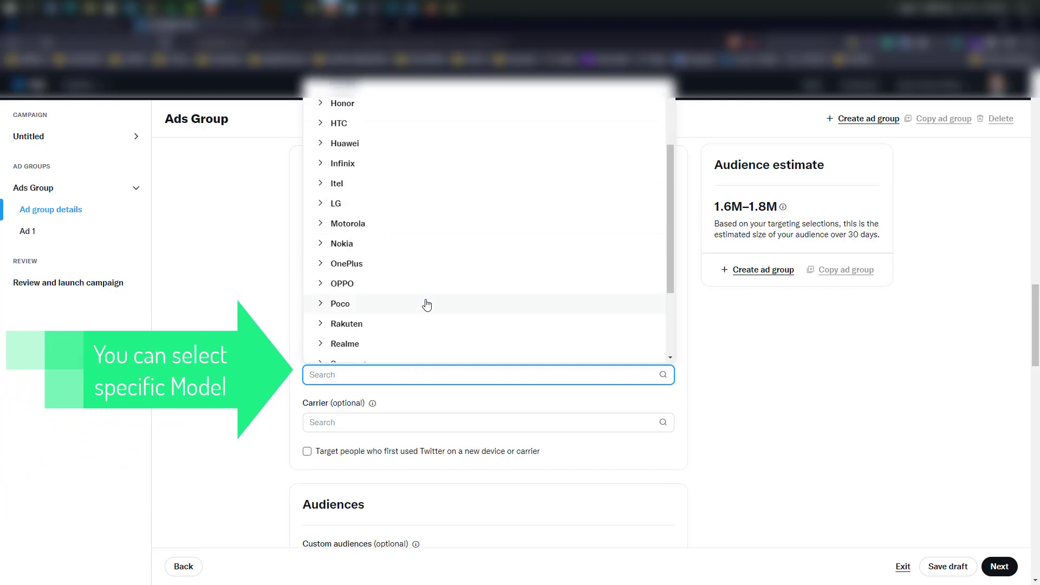
left_click(320, 284)
scroll(477, 265, "down", 2)
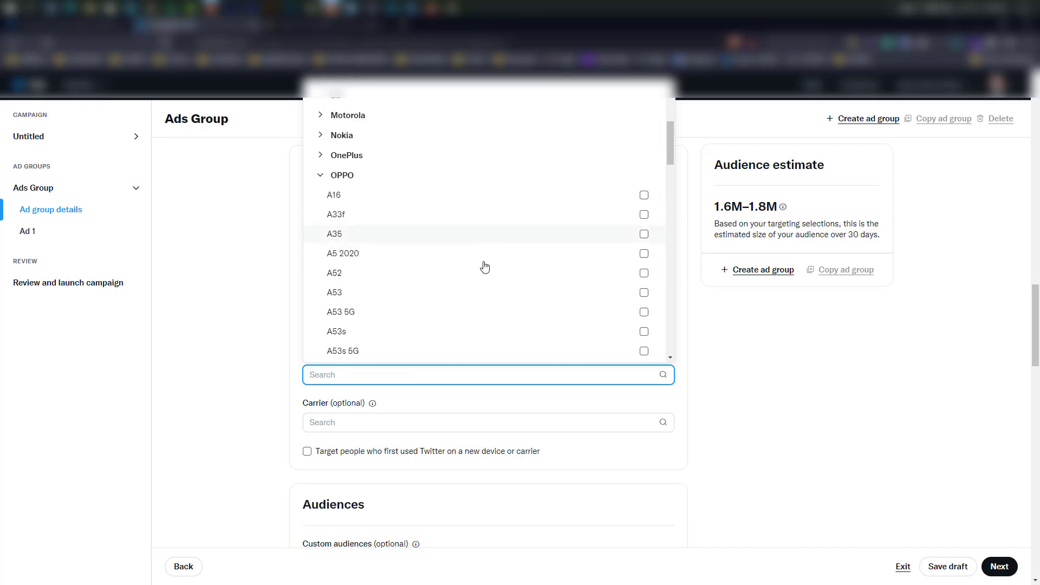
scroll(496, 289, "up", 5)
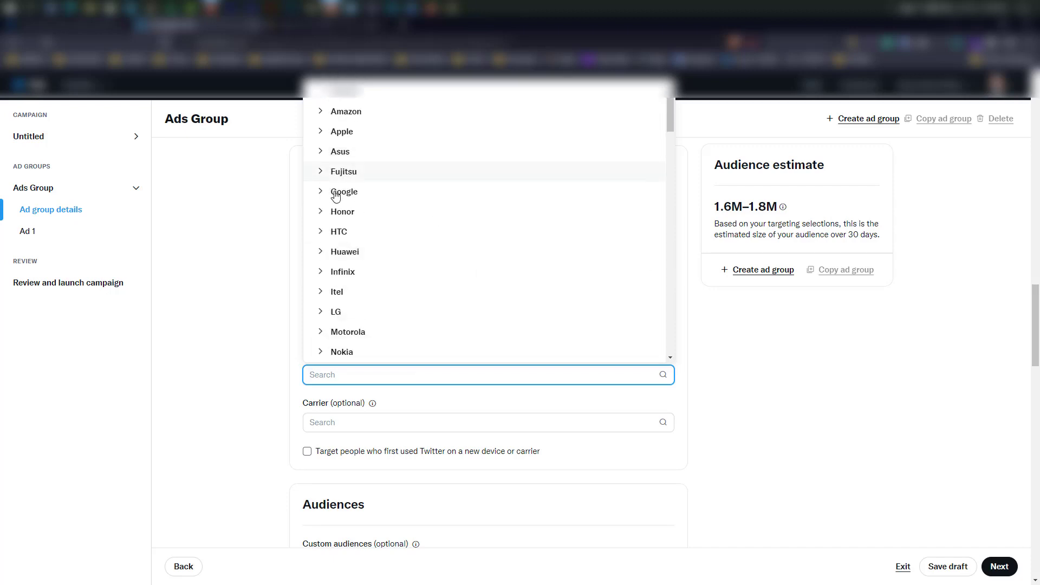
scroll(364, 309, "down", 9)
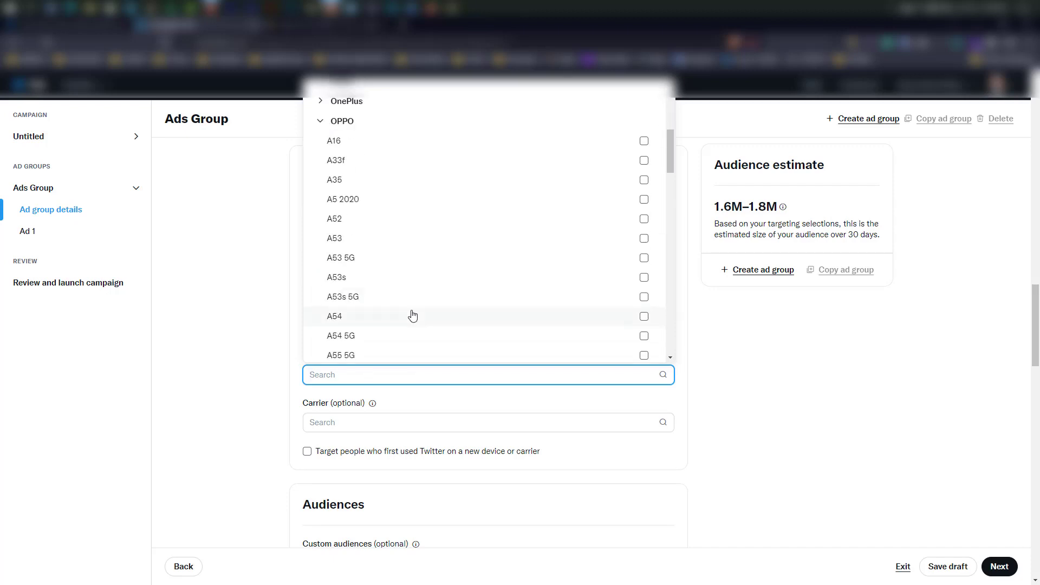
scroll(420, 316, "down", 10)
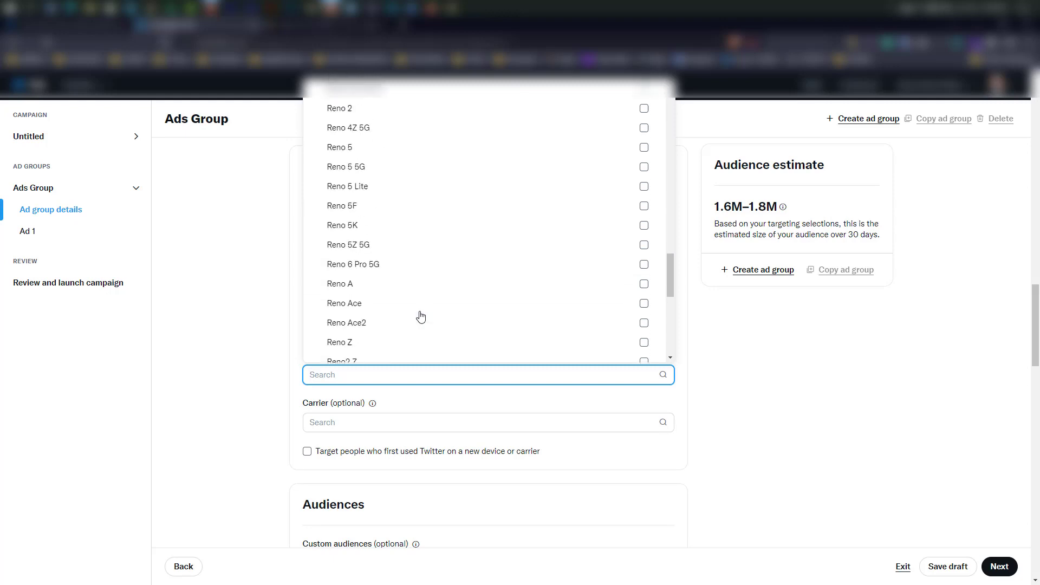
scroll(422, 318, "down", 5)
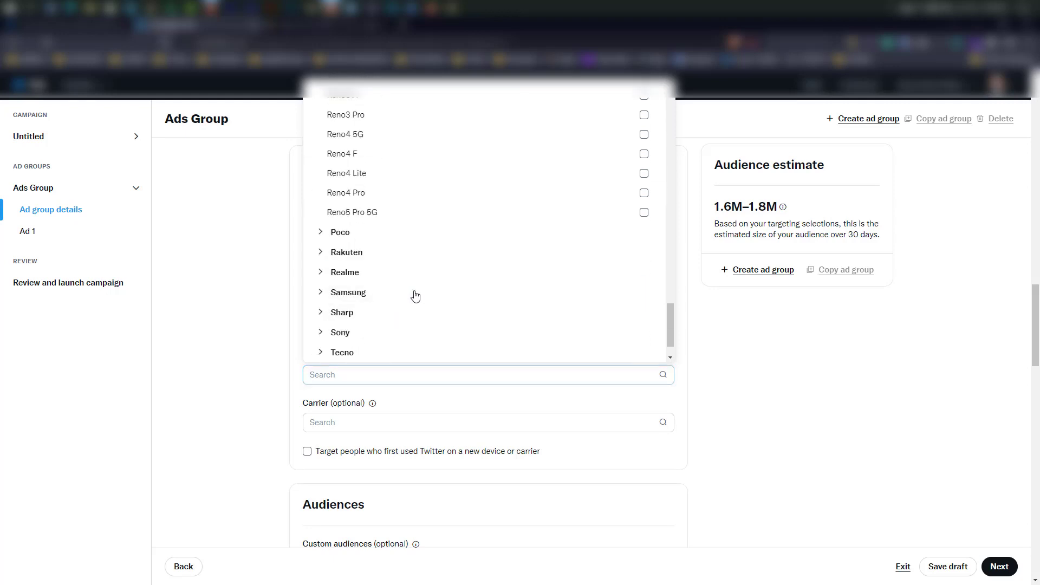
left_click(414, 295)
scroll(464, 309, "down", 5)
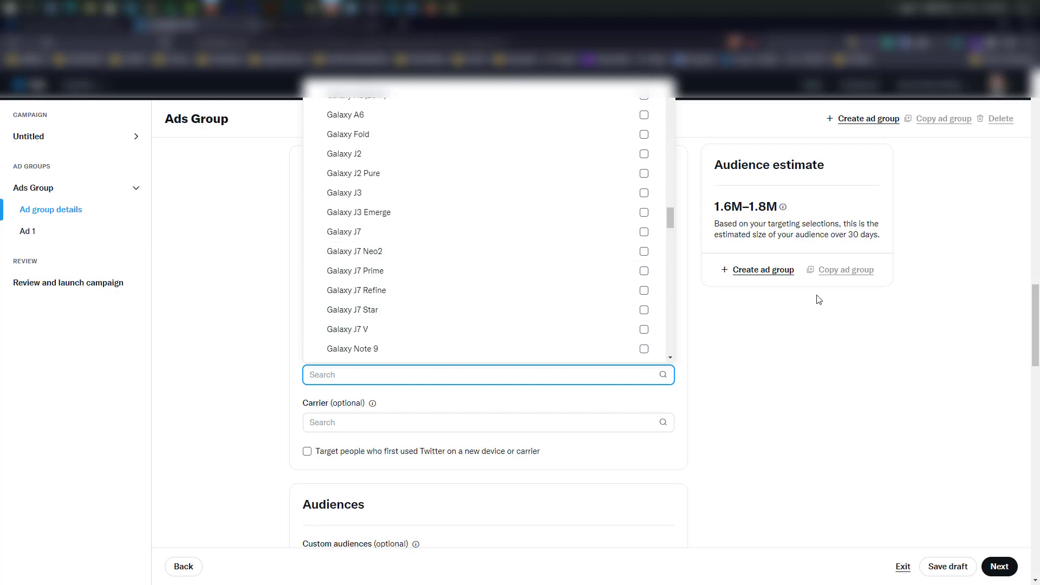
left_click(792, 339)
- Examine the countries offered for carrier targeting without choosing a carrier
scroll(777, 348, "down", 2)
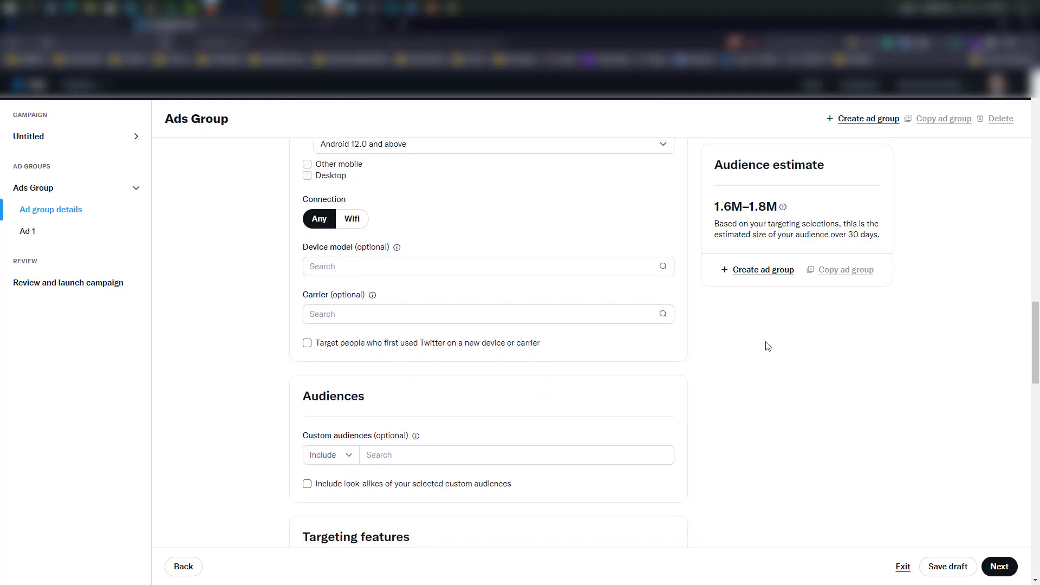
left_click(554, 315)
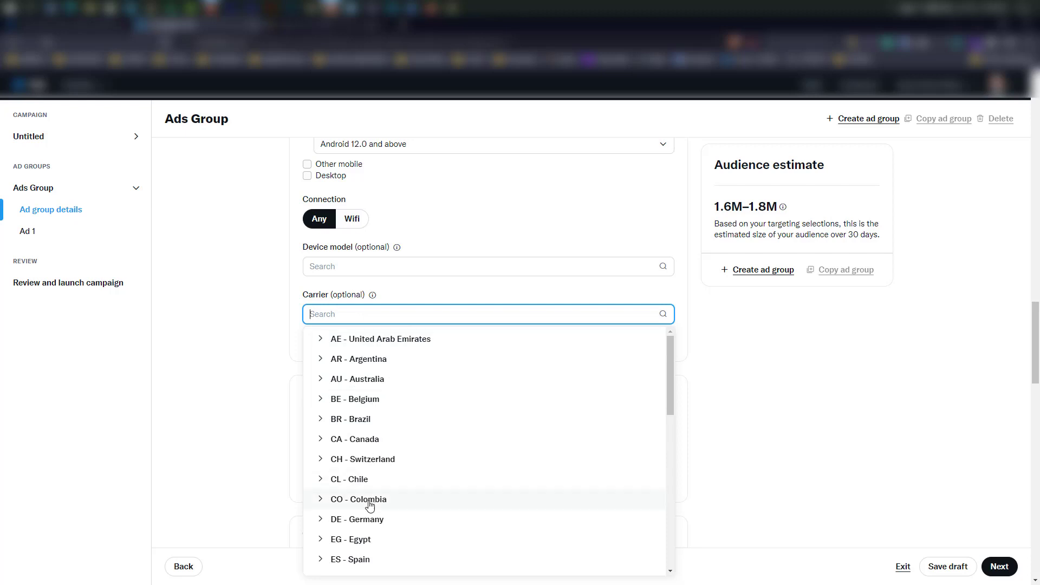
scroll(401, 518, "down", 2)
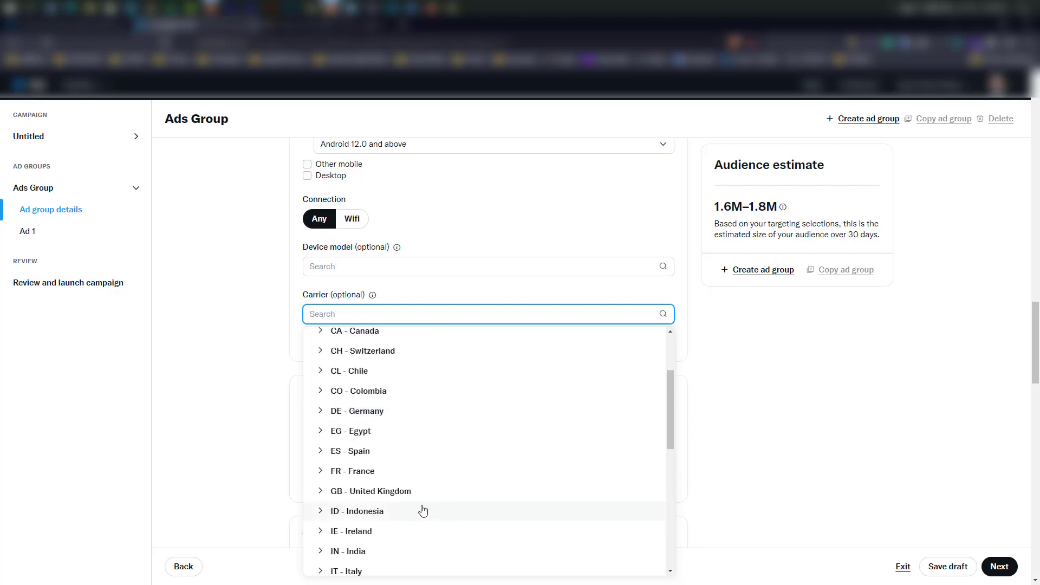
scroll(404, 504, "down", 2)
left_click(762, 400)
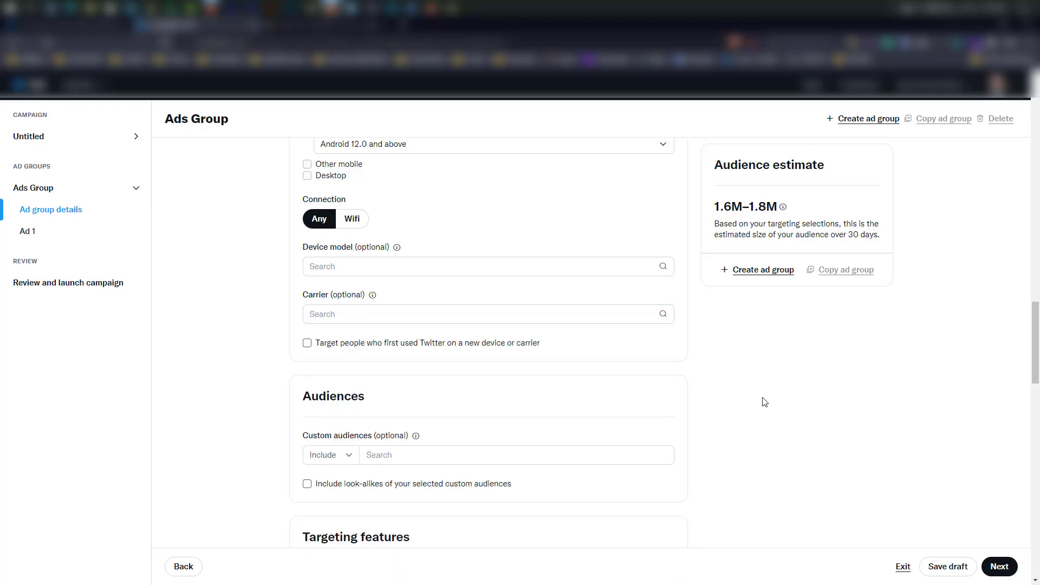
- Examine the custom audience categories, expanding App Activity and App Activity Combination, without including an audience
scroll(763, 401, "down", 1)
scroll(751, 398, "down", 1)
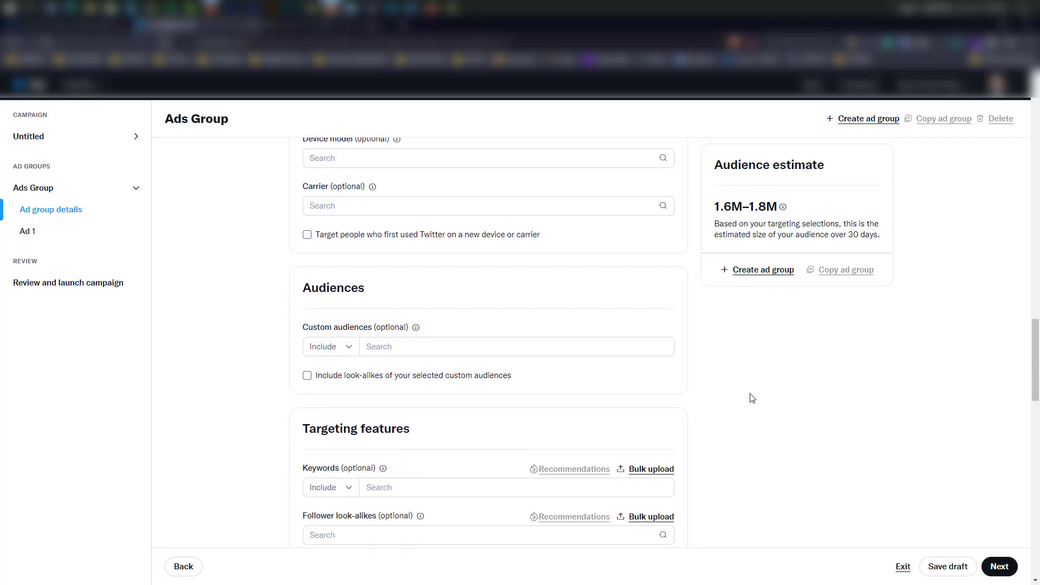
left_click(458, 341)
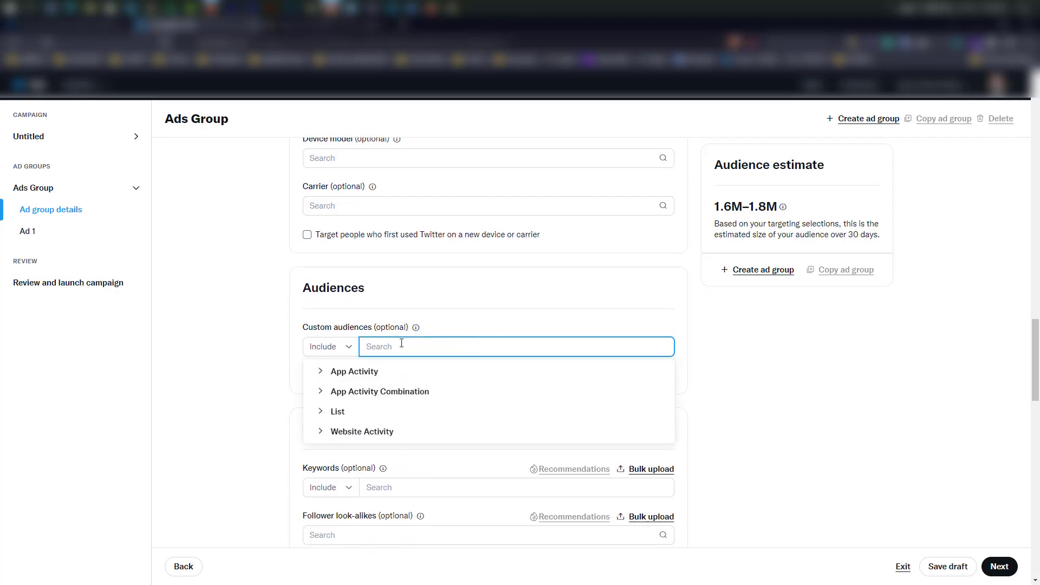
left_click(326, 378)
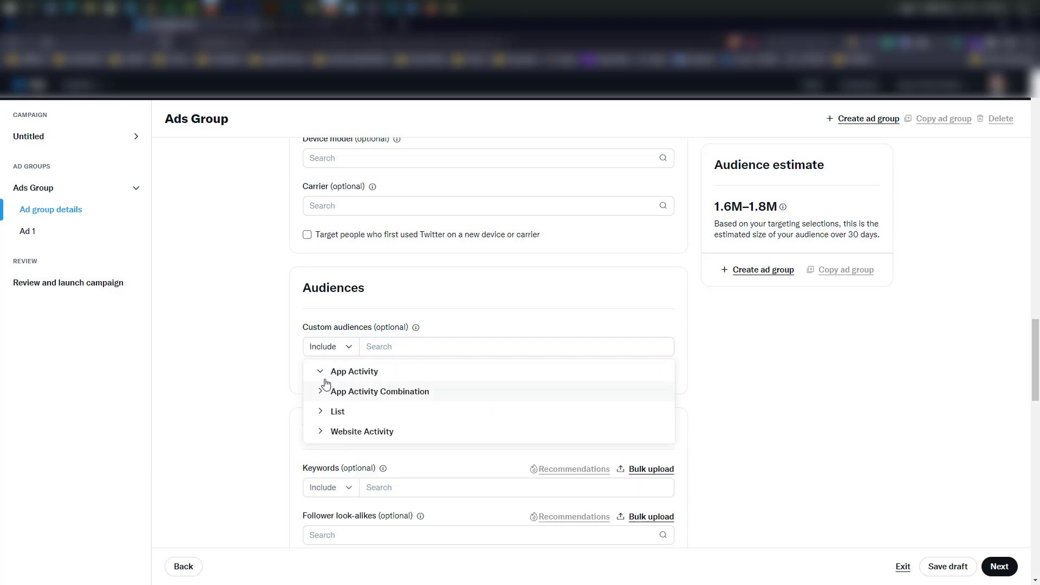
left_click(322, 392)
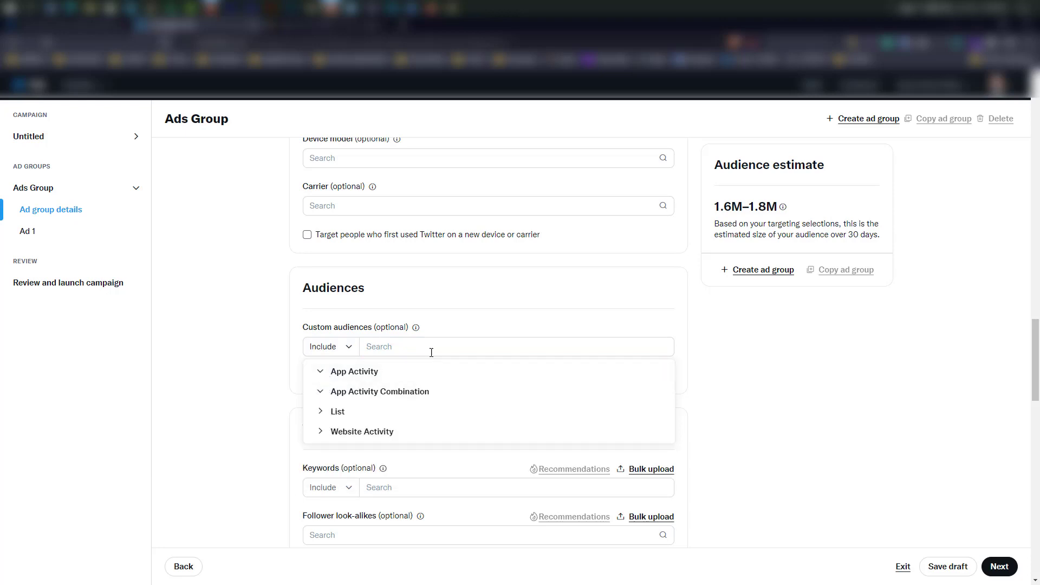
left_click(854, 319)
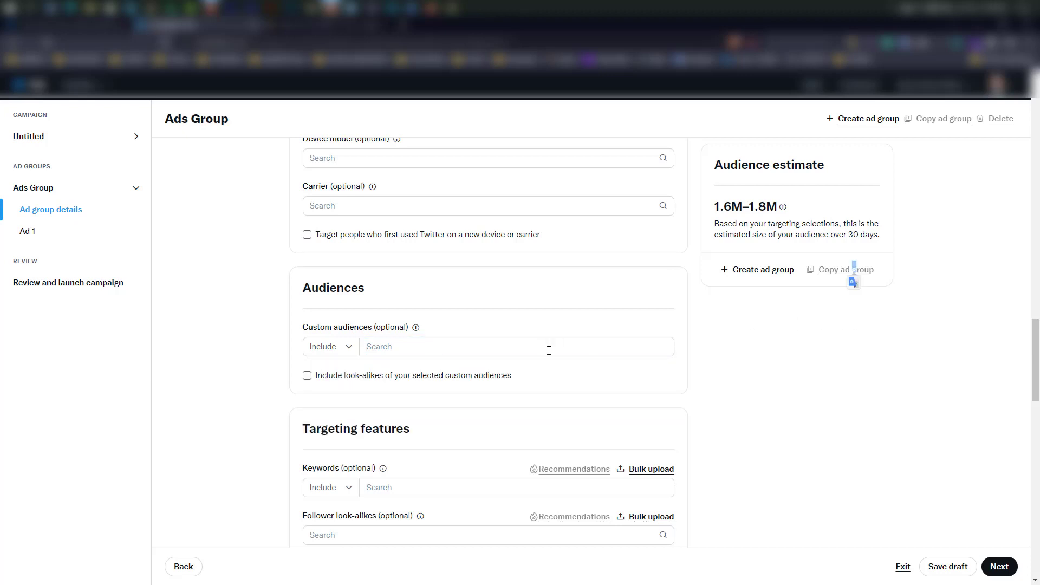
- Include "education" as a targeting keyword for the ad group
scroll(759, 383, "down", 2)
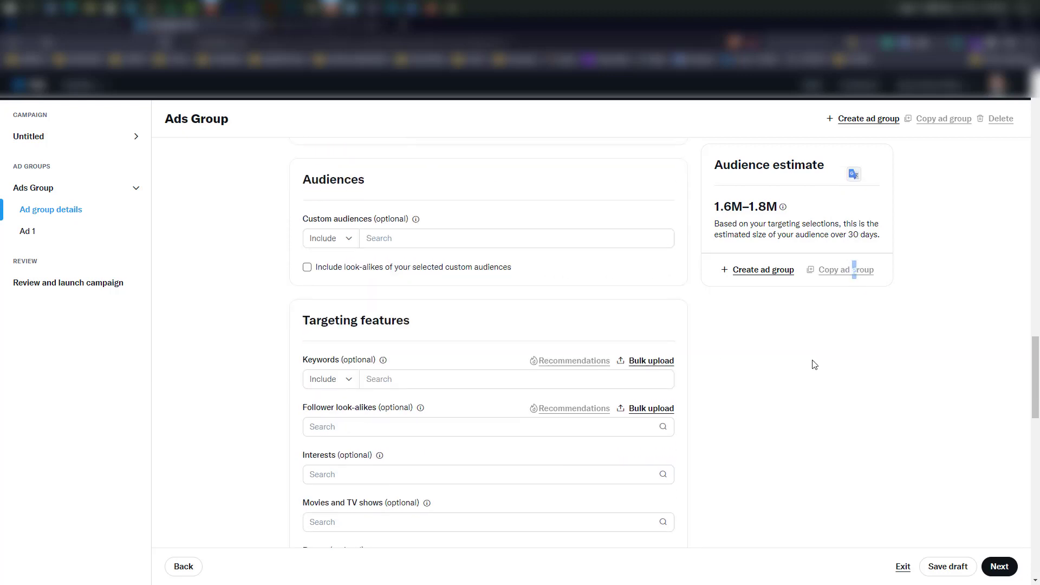
scroll(814, 364, "down", 1)
left_click(457, 322)
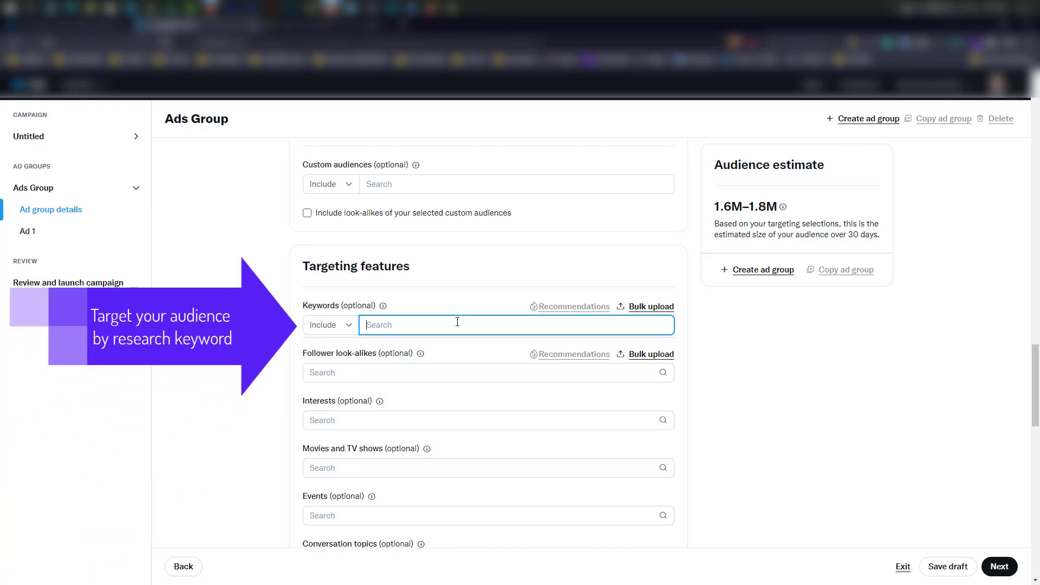
type("education")
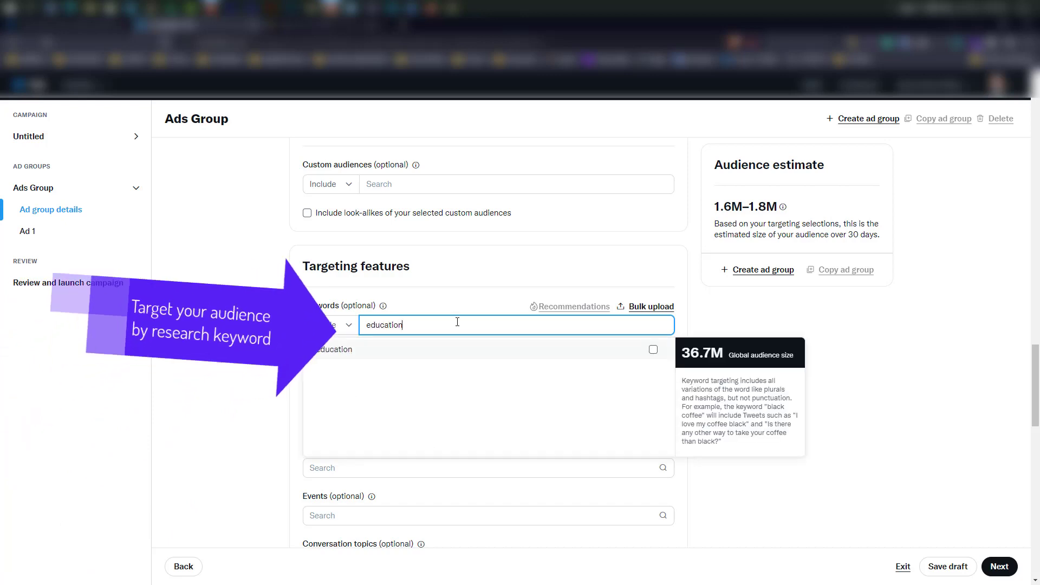
left_click(653, 349)
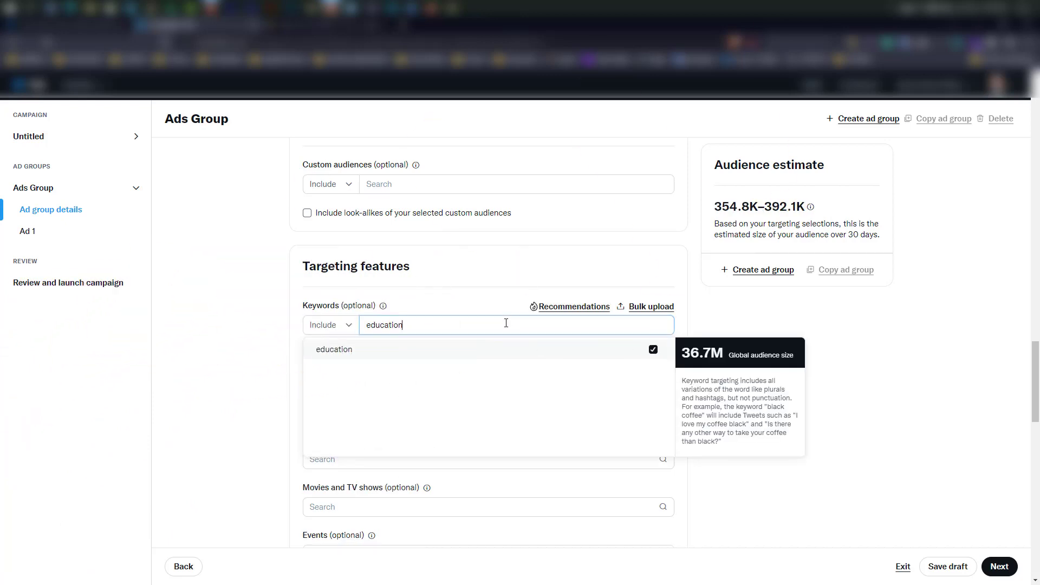
- Include "fun" as another targeting keyword and clear the keyword search
key("BackSpace")
key("BackSpace")
key("BackSpace")
key("BackSpace")
key("BackSpace")
key("BackSpace")
key("BackSpace")
key("BackSpace")
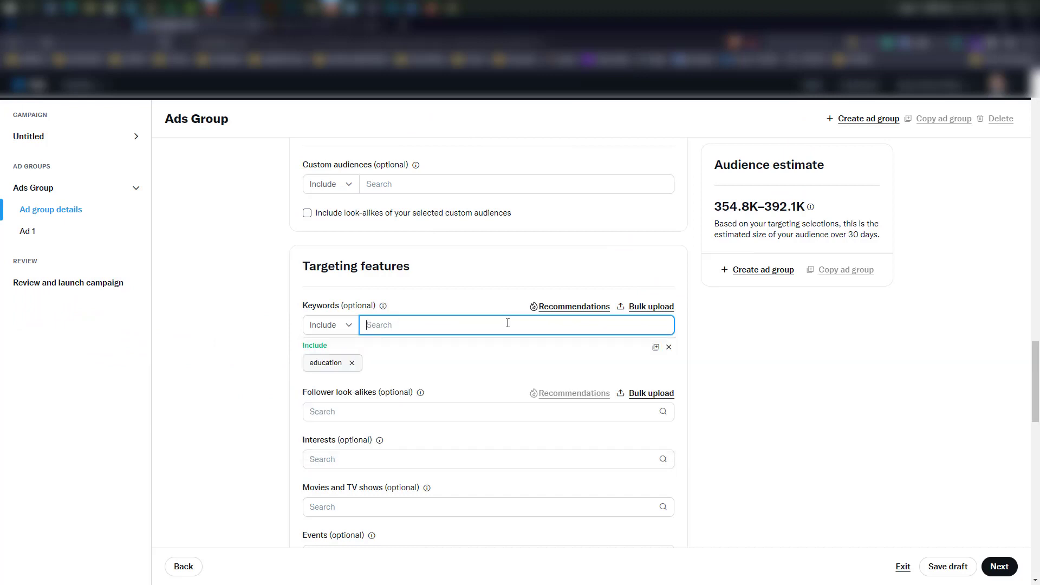
type("fun")
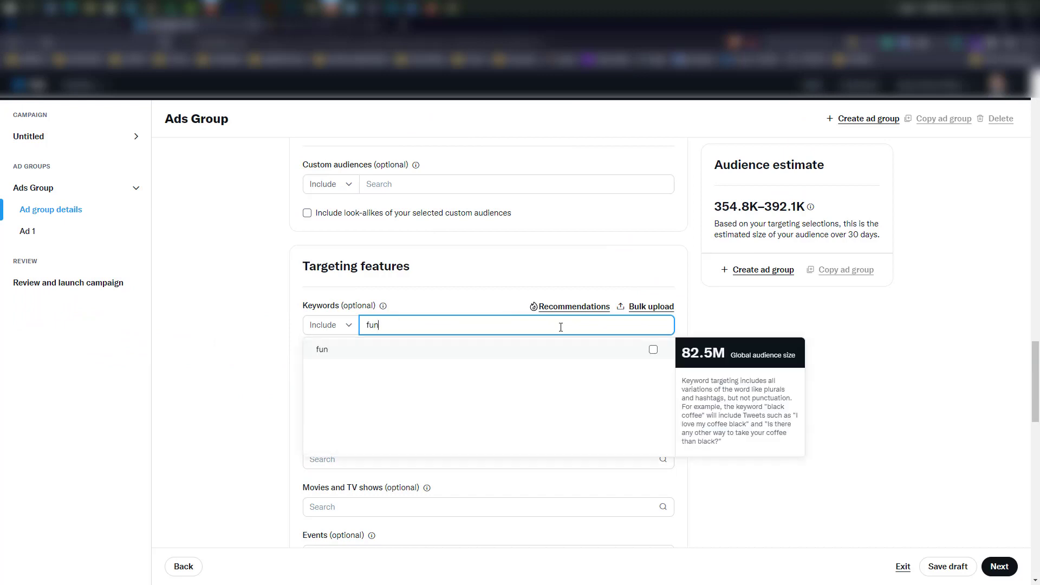
left_click(653, 351)
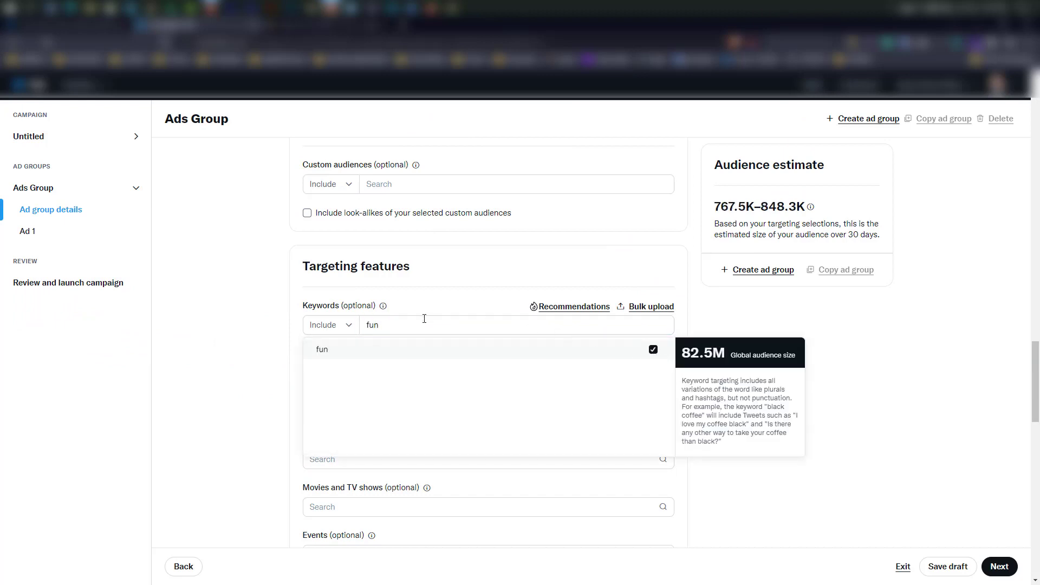
double_click(373, 325)
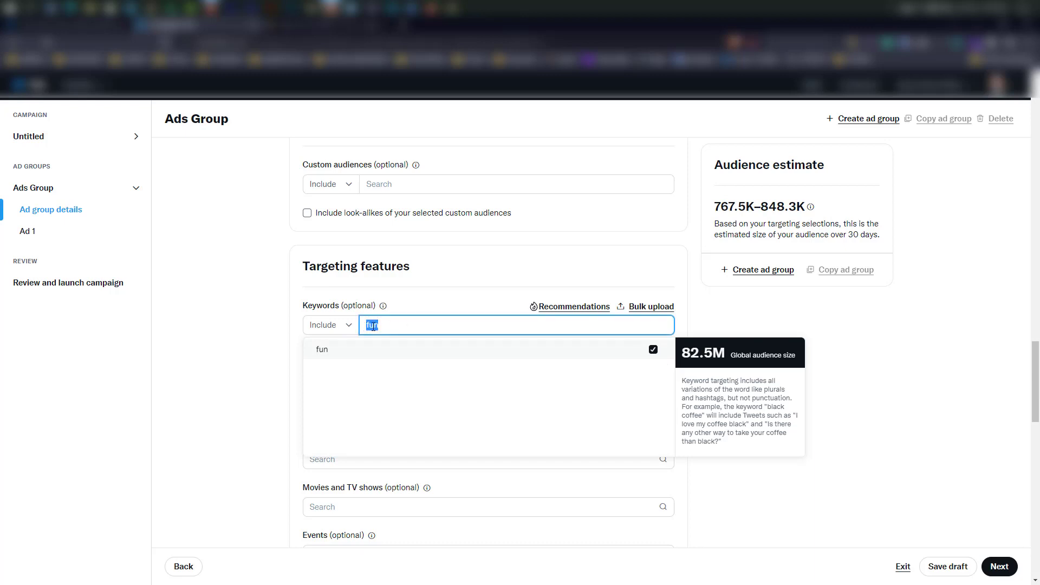
key("BackSpace")
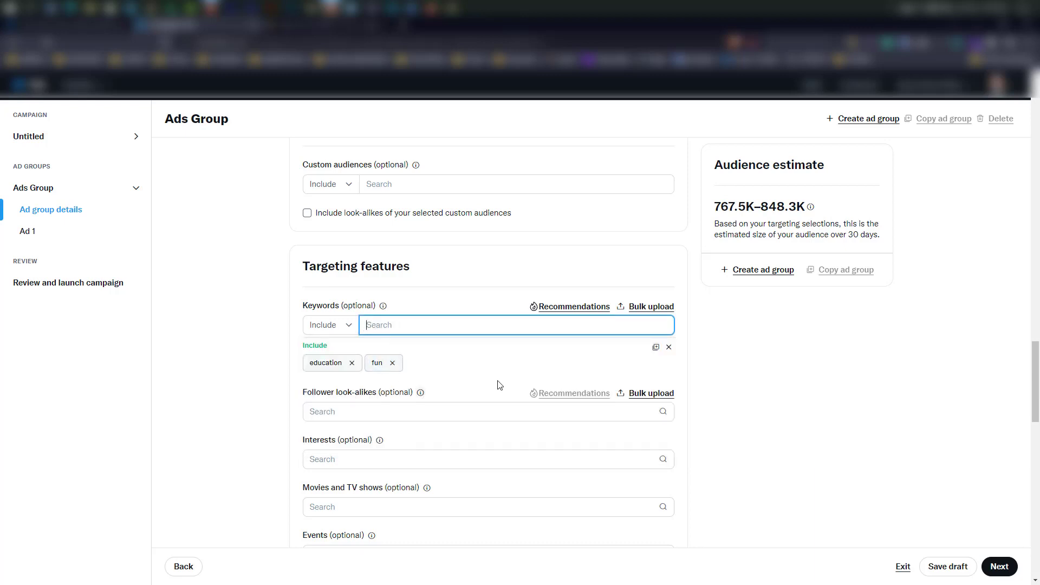
- Review the remaining targeting features, from follower look-alikes to conversation topics, and expand the additional targeting options
left_click(412, 409)
left_click_drag(684, 431, 719, 429)
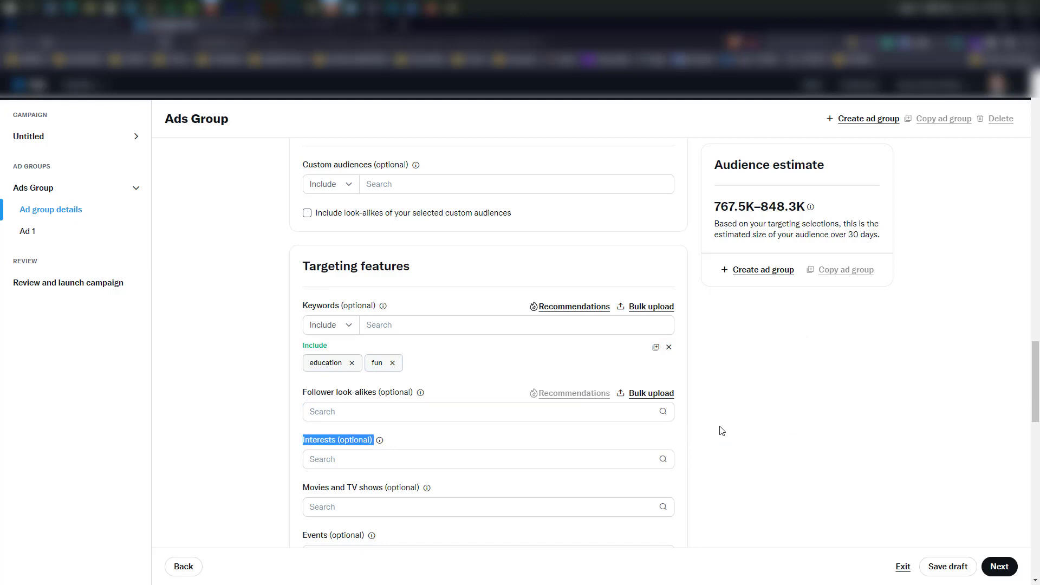
scroll(769, 417, "down", 1)
left_click(769, 417)
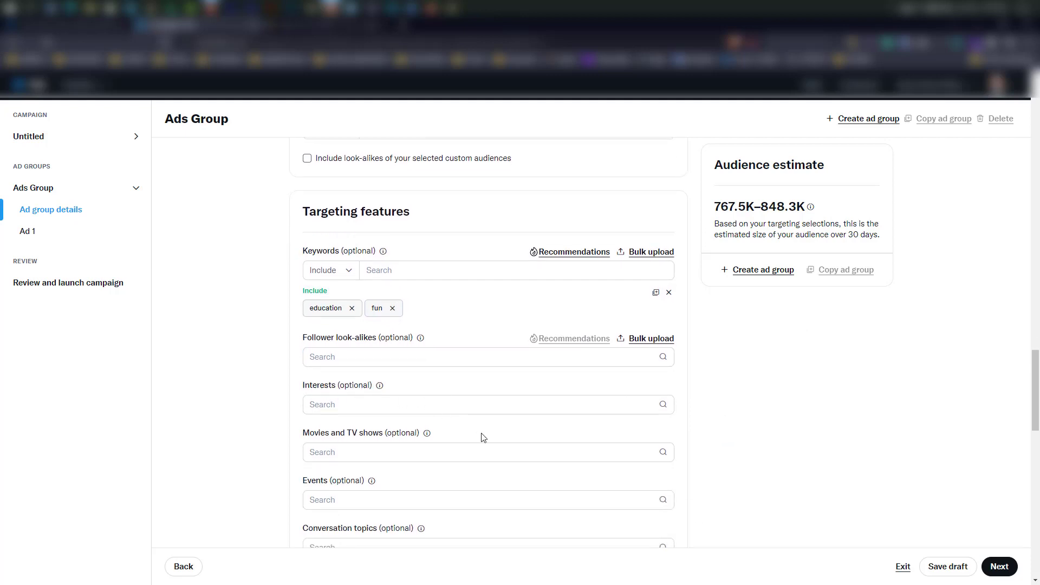
scroll(461, 417, "down", 1)
scroll(487, 444, "down", 1)
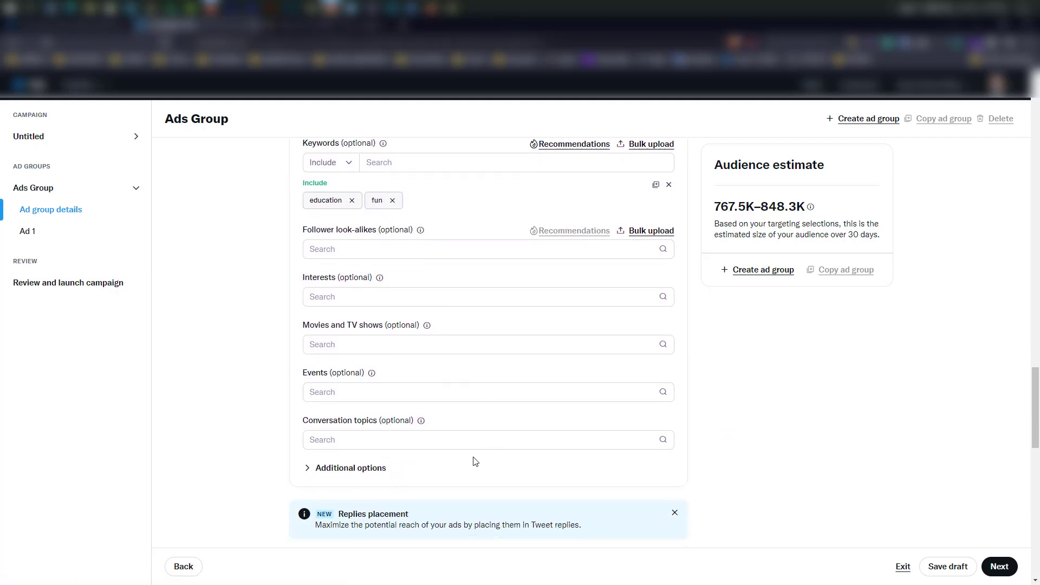
left_click(349, 464)
scroll(450, 463, "down", 3)
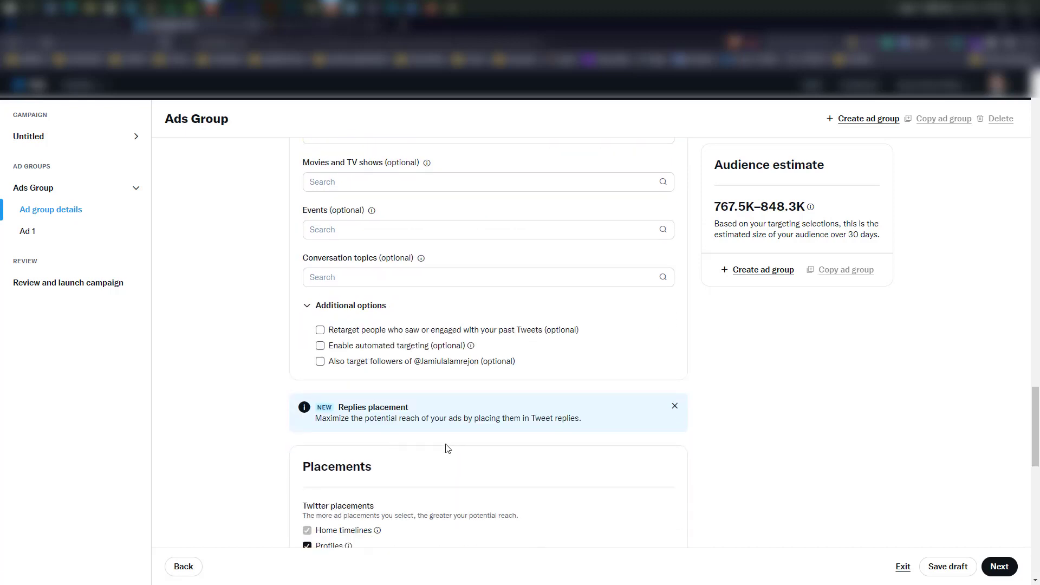
- Review the Twitter placements, the Twitter Audience Platform formats and settings, and the available display creative sizes
scroll(504, 487, "down", 3)
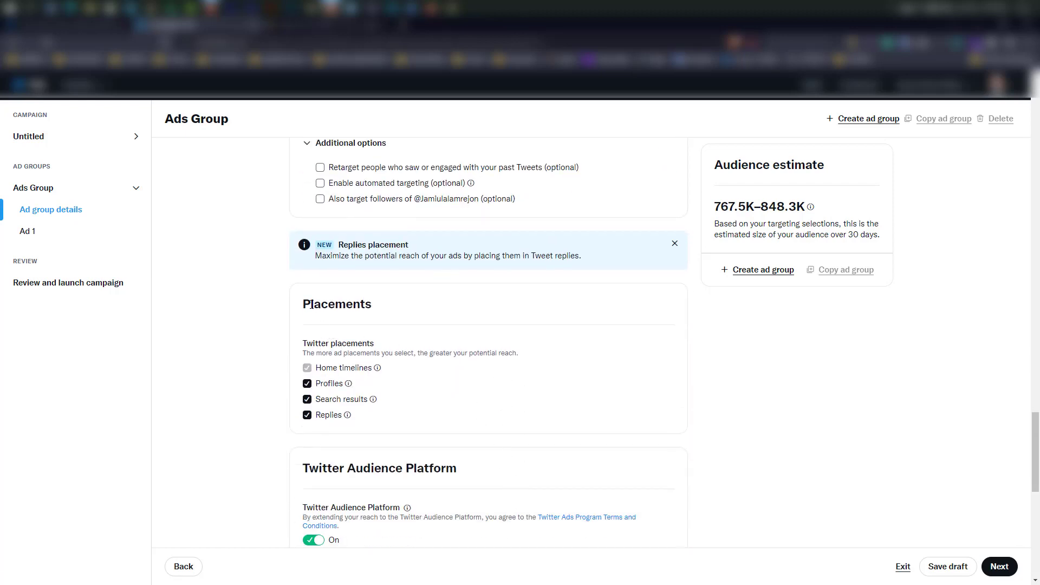
left_click_drag(310, 304, 304, 305)
left_click(429, 308)
scroll(477, 442, "down", 4)
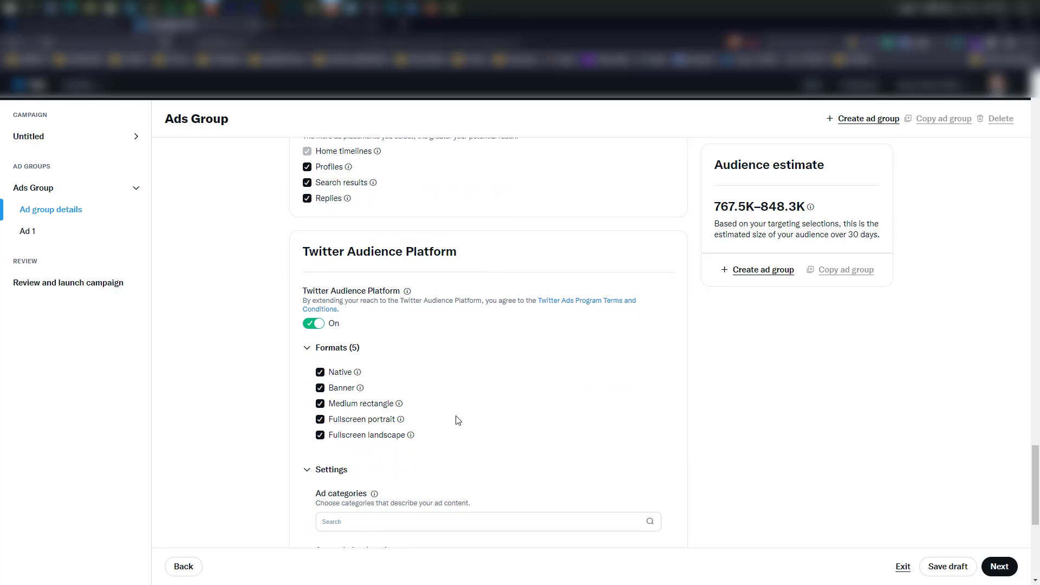
scroll(457, 419, "down", 2)
scroll(661, 412, "down", 2)
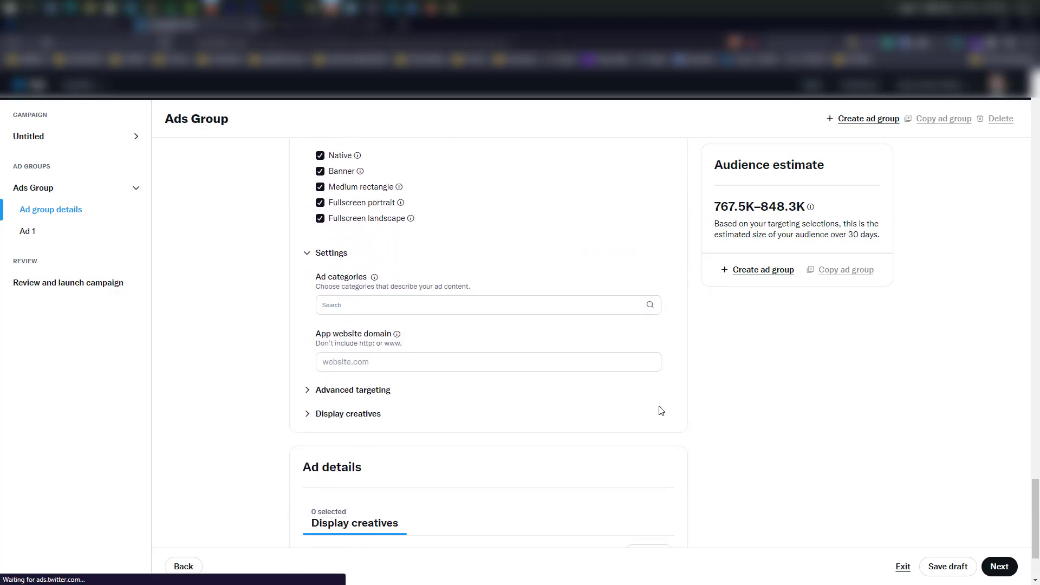
scroll(661, 411, "down", 2)
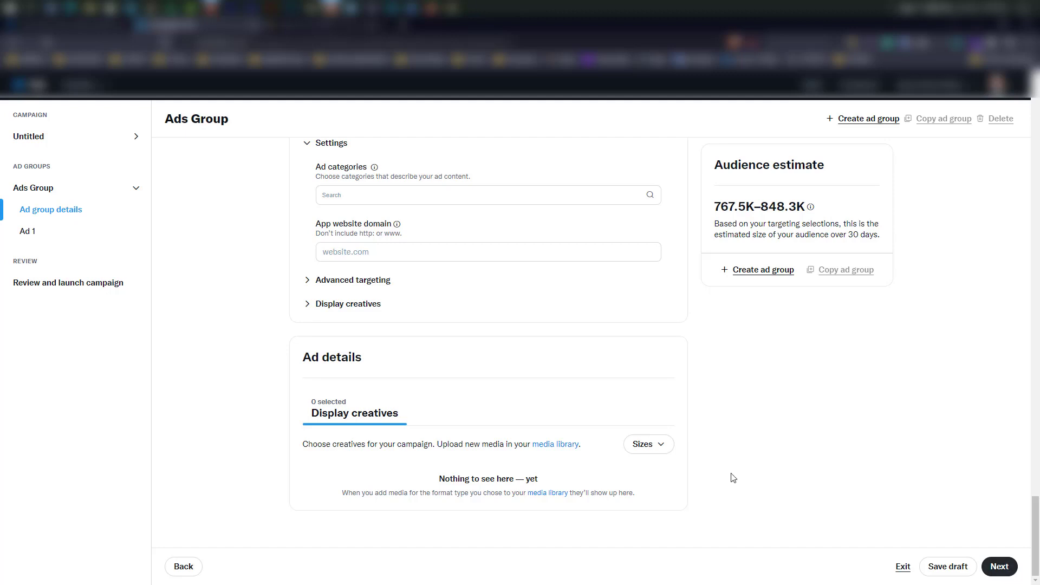
left_click(673, 447)
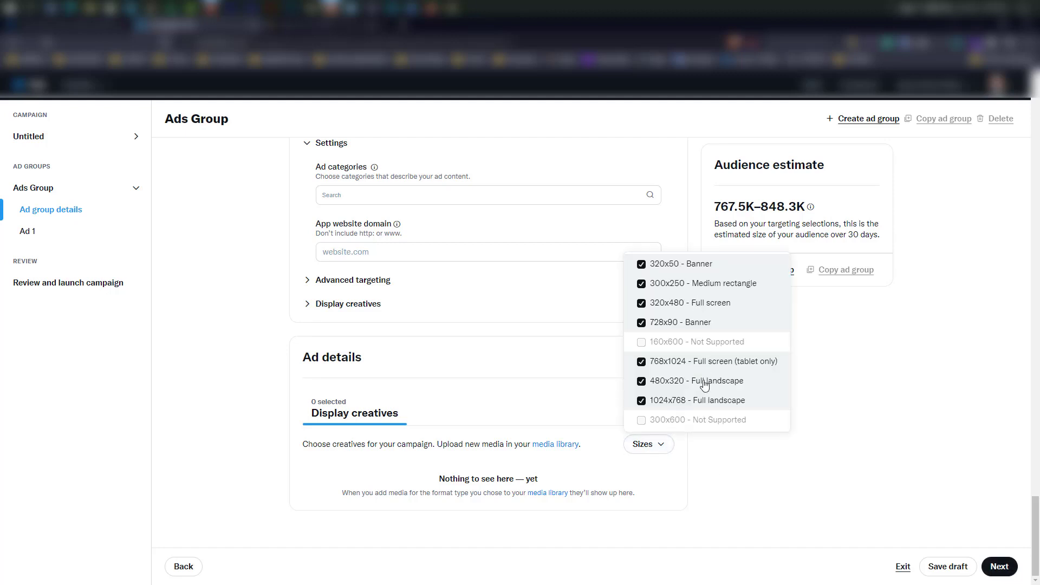
- Exclude the 1024x768 and 480x320 full landscape sizes from the display creatives and close the size list
left_click(642, 401)
left_click(642, 382)
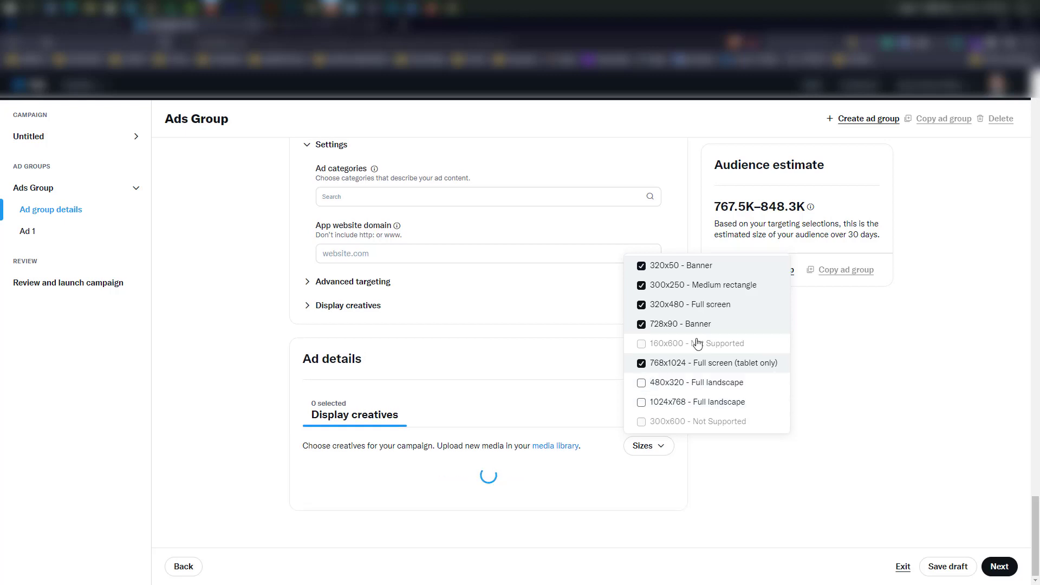
left_click(663, 447)
- Continue to Ad 1, look over its ad details down to the media settings, and dismiss the carousel mixed-media tip
left_click(997, 567)
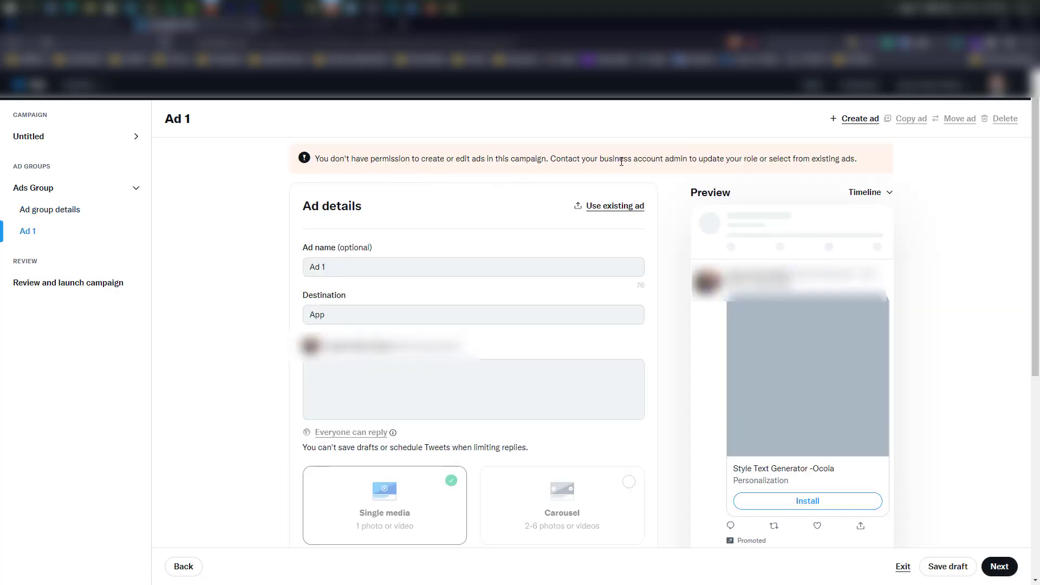
scroll(605, 436, "down", 6)
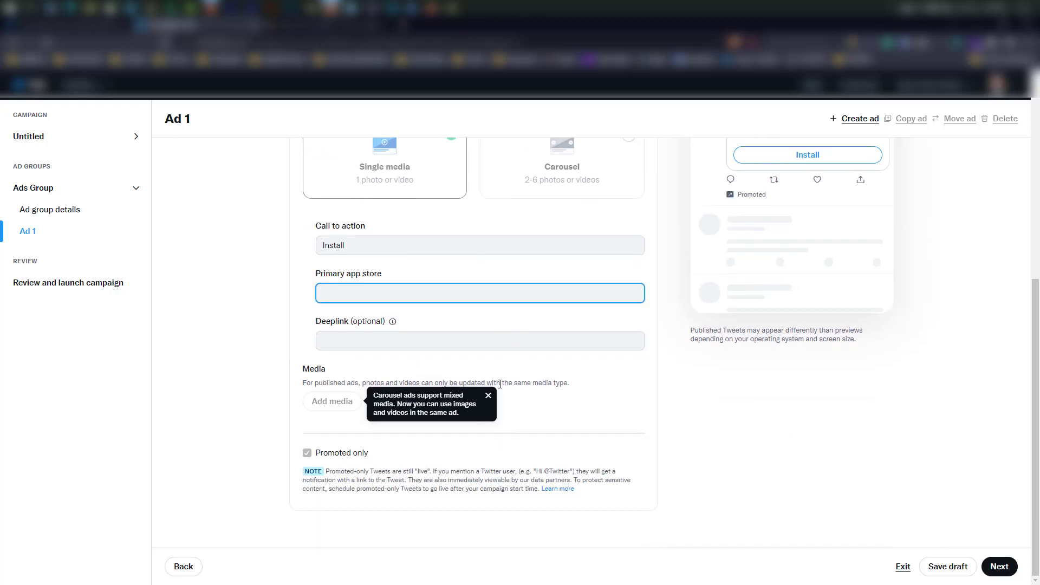
left_click(488, 395)
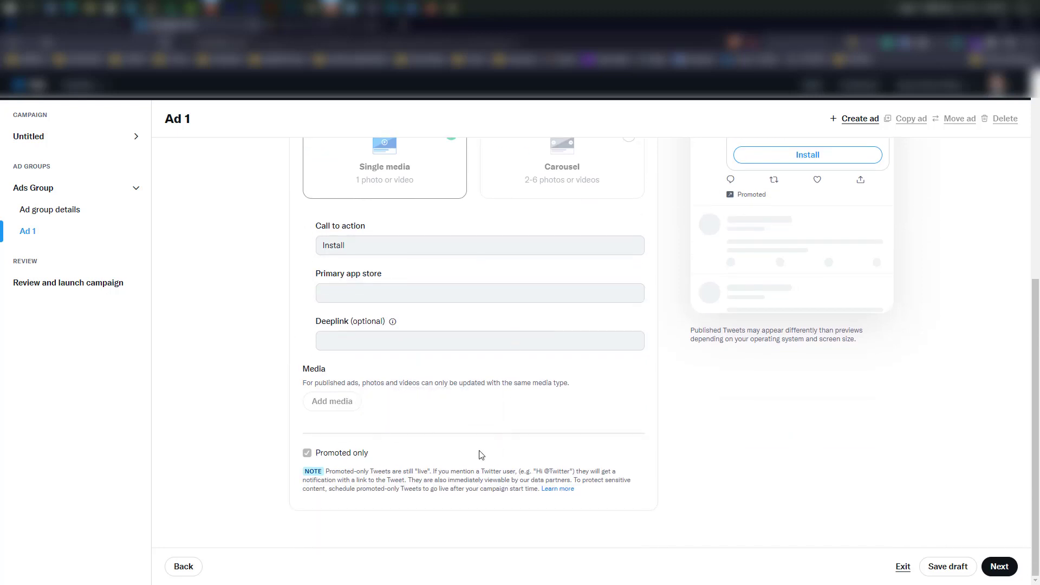
- Proceed to the campaign review and check the summary of campaign details, budget and schedule, delivery, targeting, placements and ads
left_click(999, 566)
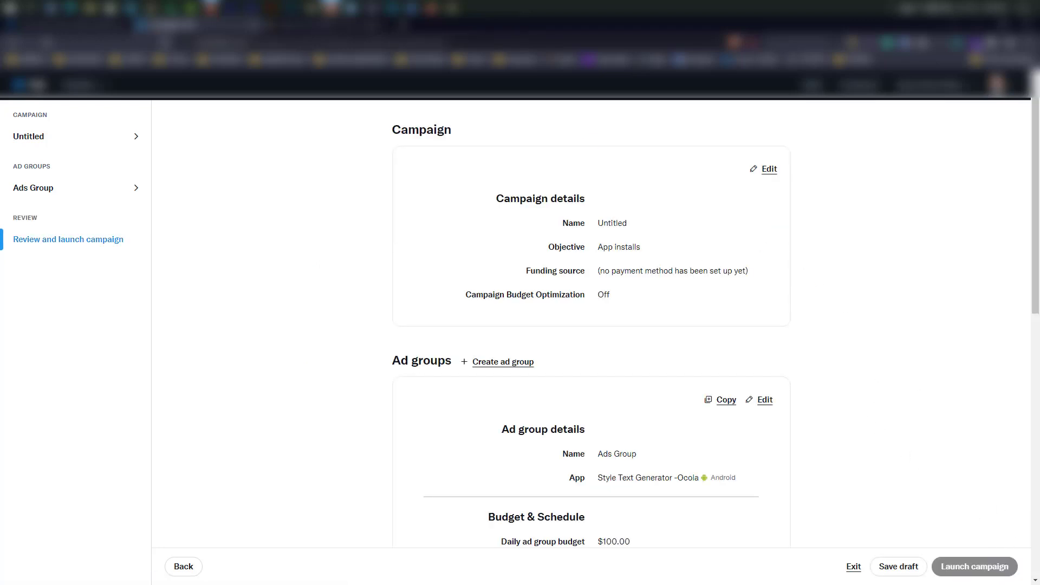
scroll(837, 436, "down", 3)
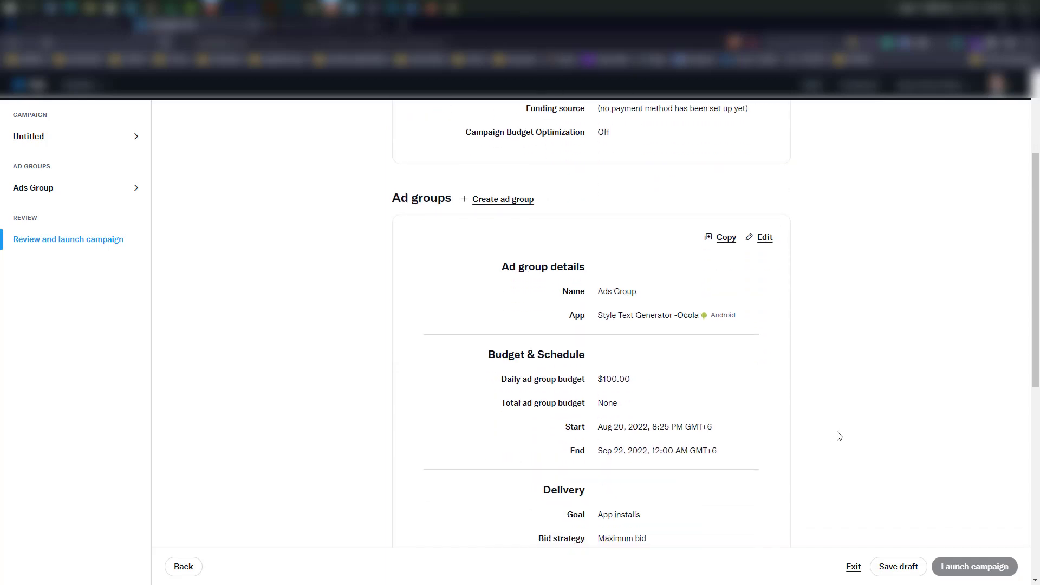
scroll(1035, 248, "down", 7)
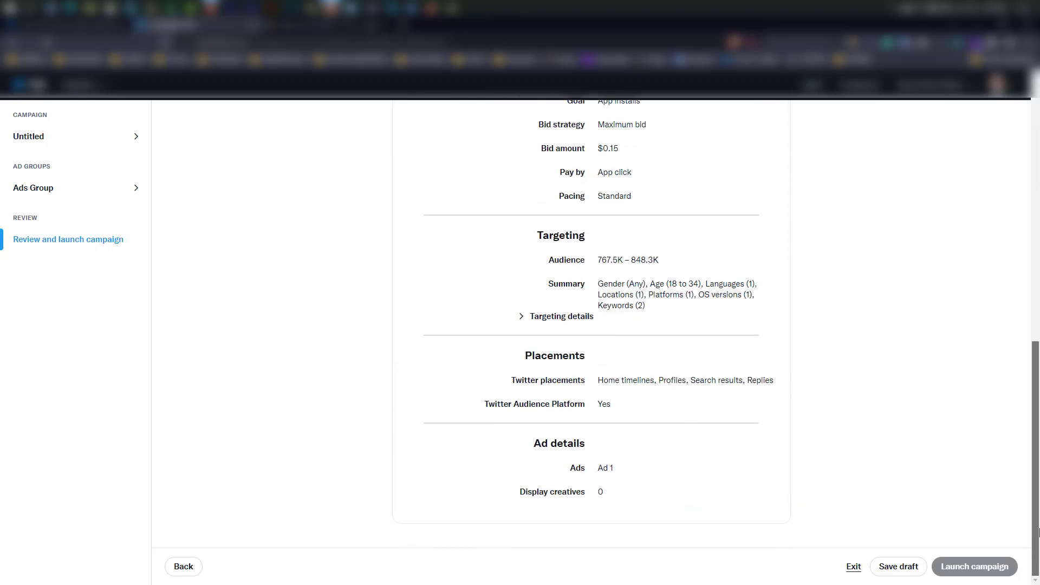
left_click_drag(1035, 371, 1037, 497)
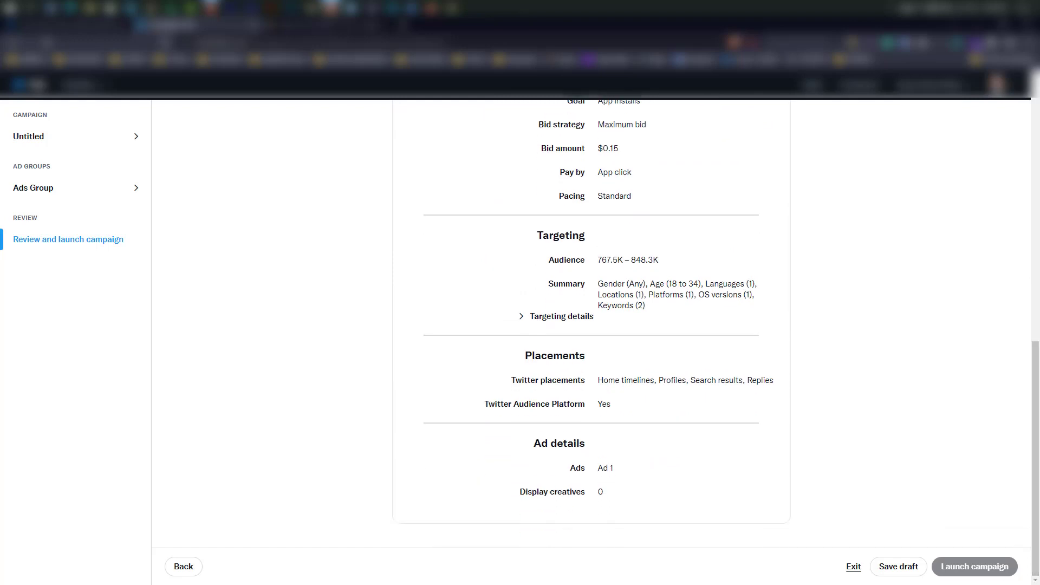